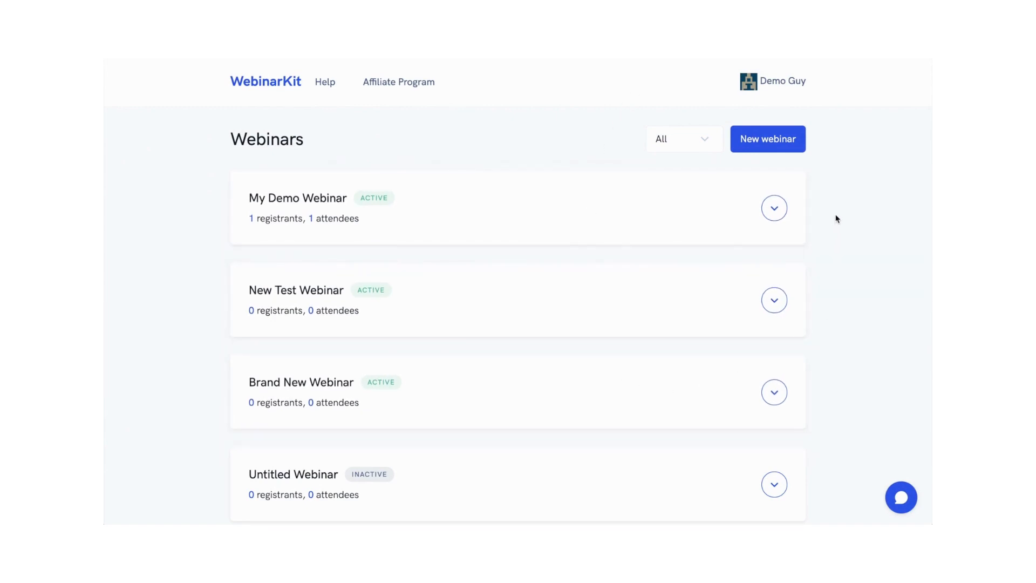
# Step: Open the shareable links for My Demo Webinar and close the links dialog
pyautogui.click(775, 210)
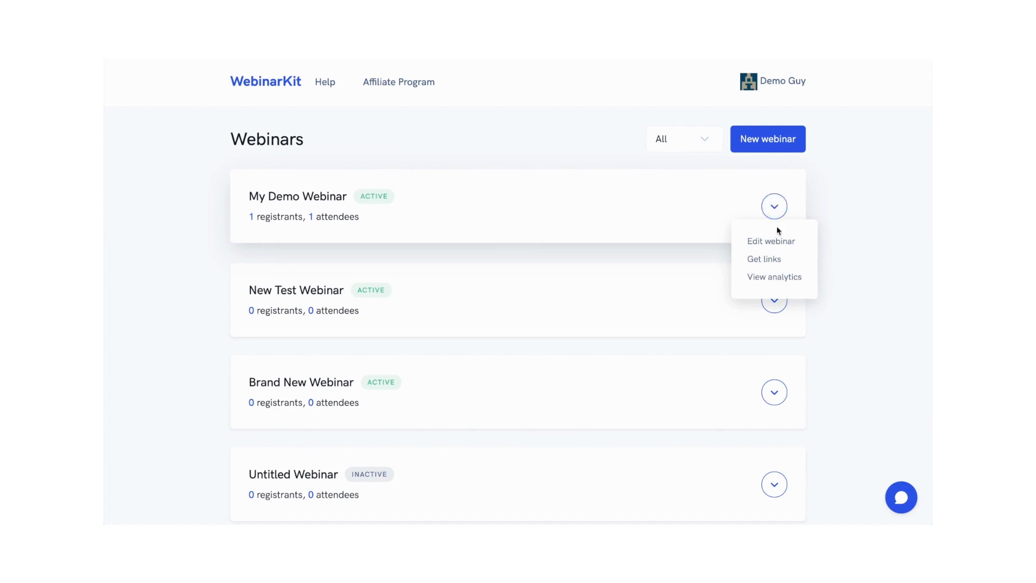
pyautogui.click(764, 259)
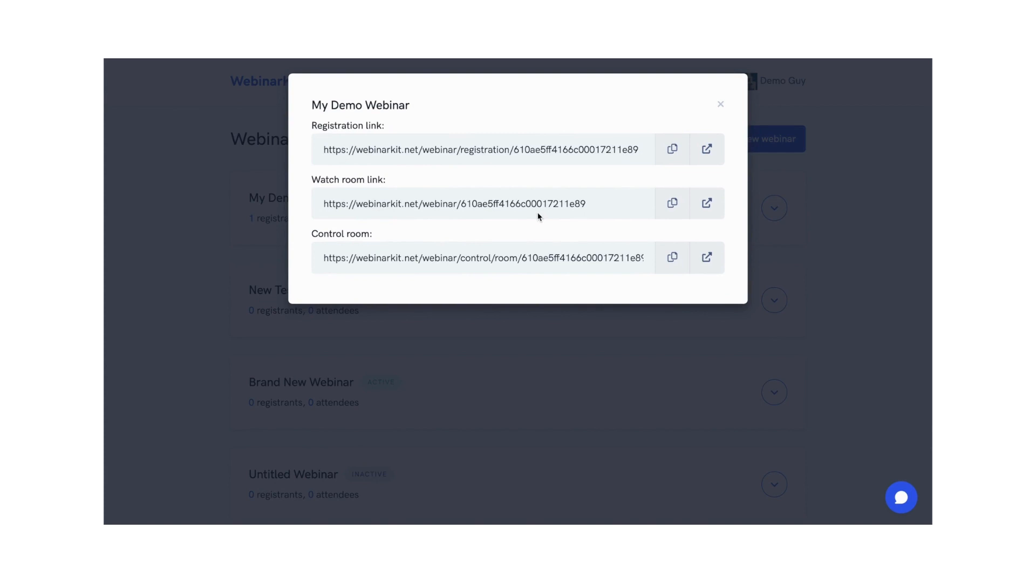
pyautogui.click(831, 198)
# Step: Open the analytics page for My Demo Webinar and review its statistics
pyautogui.click(774, 207)
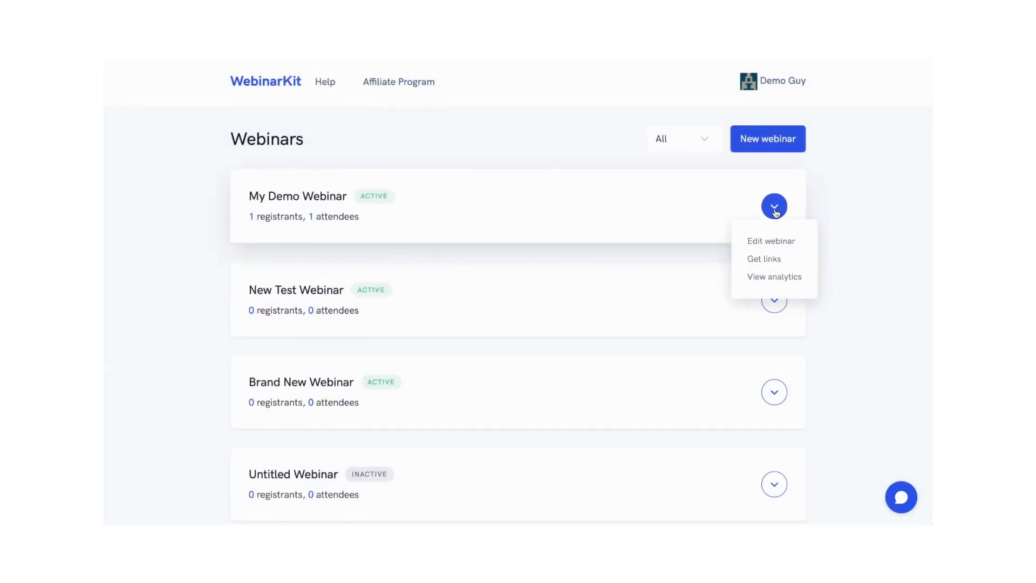
pyautogui.click(774, 277)
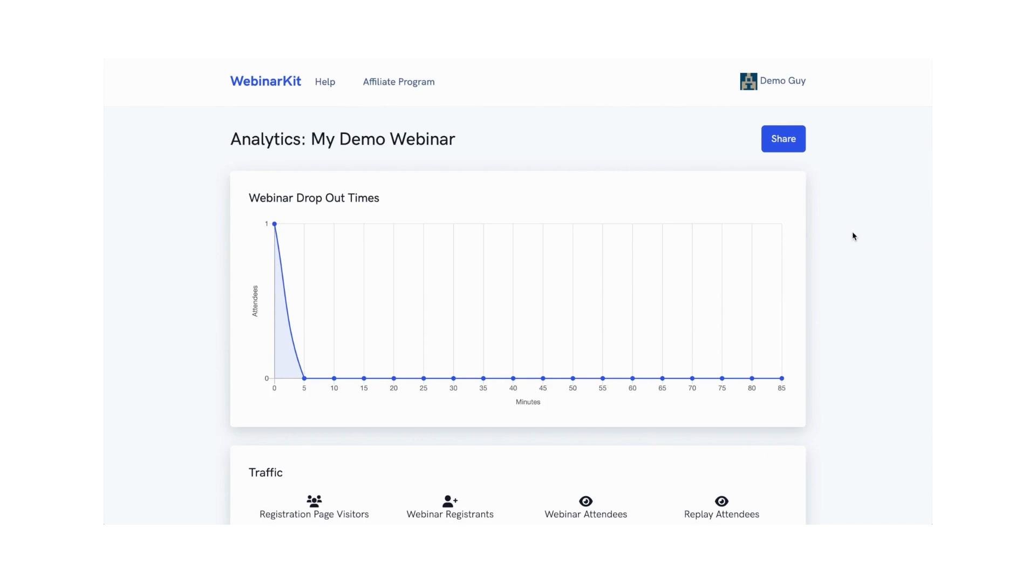
pyautogui.scroll(-9, 852, 235)
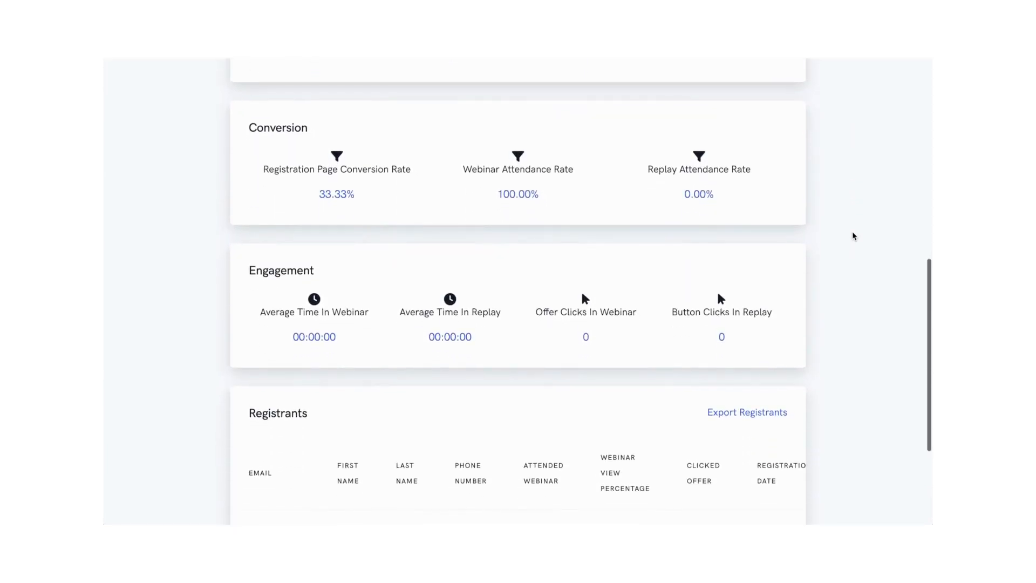
pyautogui.scroll(5, 852, 236)
pyautogui.scroll(4, 853, 235)
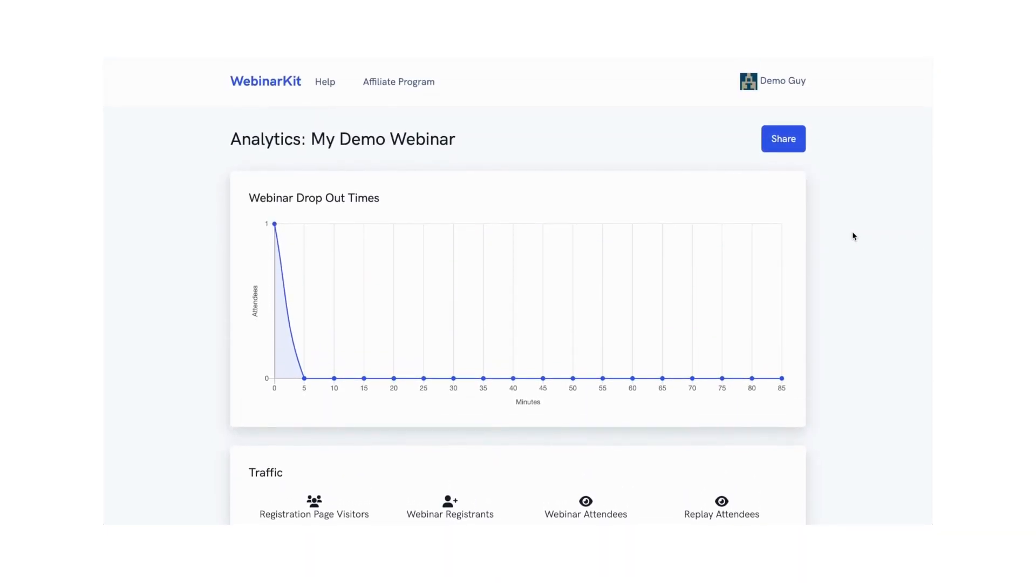
# Step: Return to the webinar list and open My Demo Webinar for editing
pyautogui.click(788, 85)
pyautogui.click(746, 120)
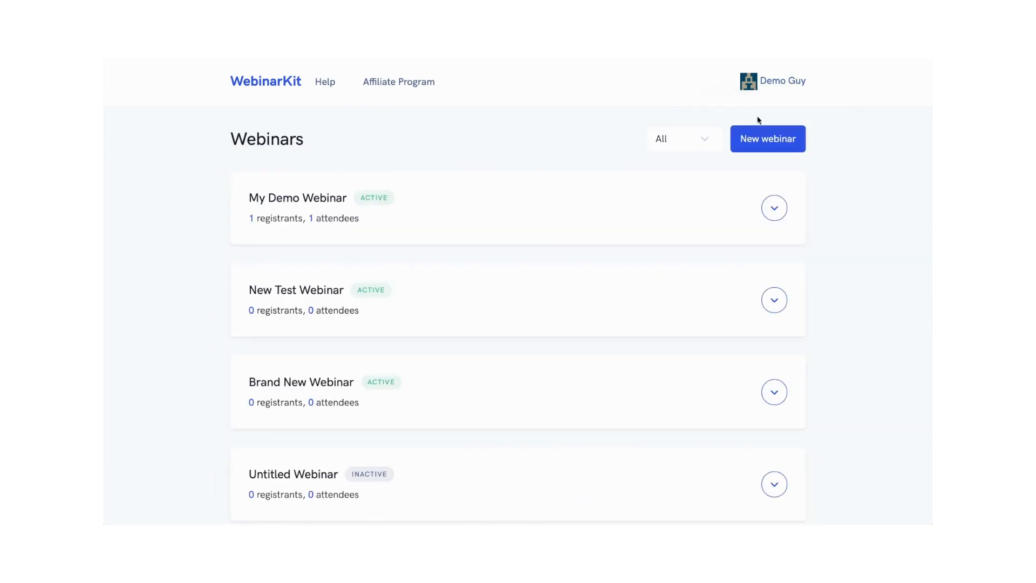
pyautogui.click(775, 208)
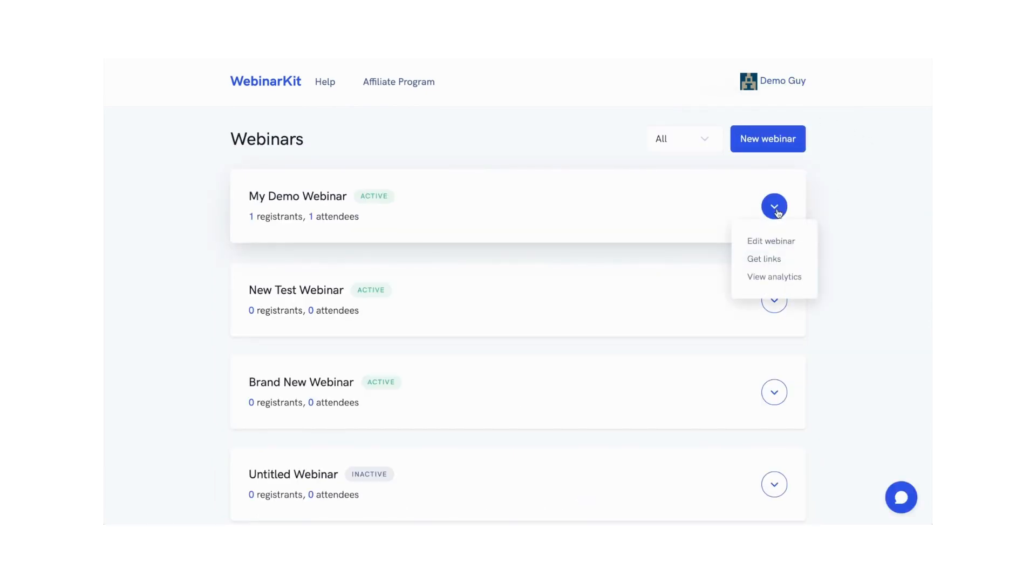
pyautogui.click(770, 241)
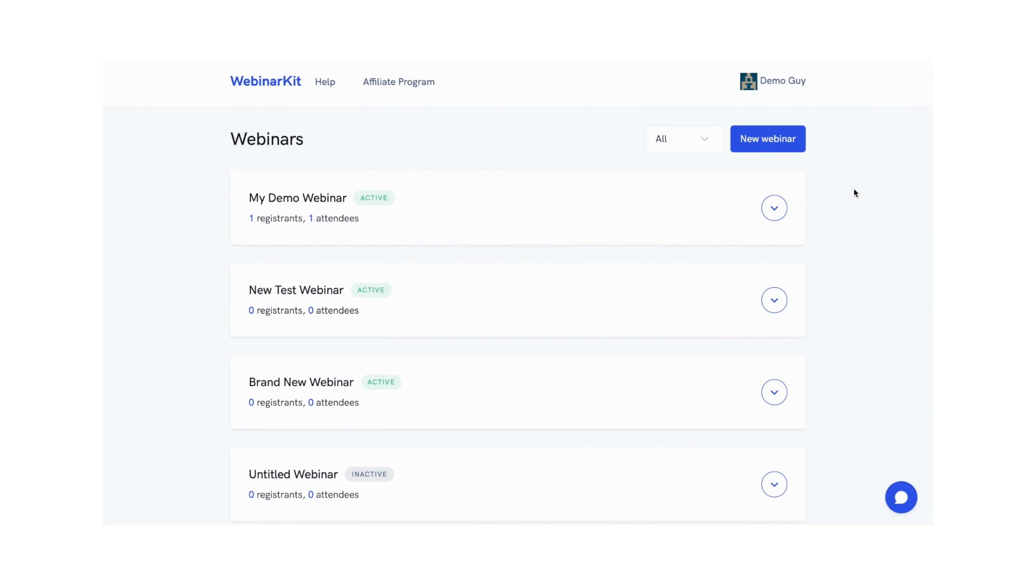
# Step: Get the New Test Webinar's links and preview its registration page
pyautogui.click(774, 299)
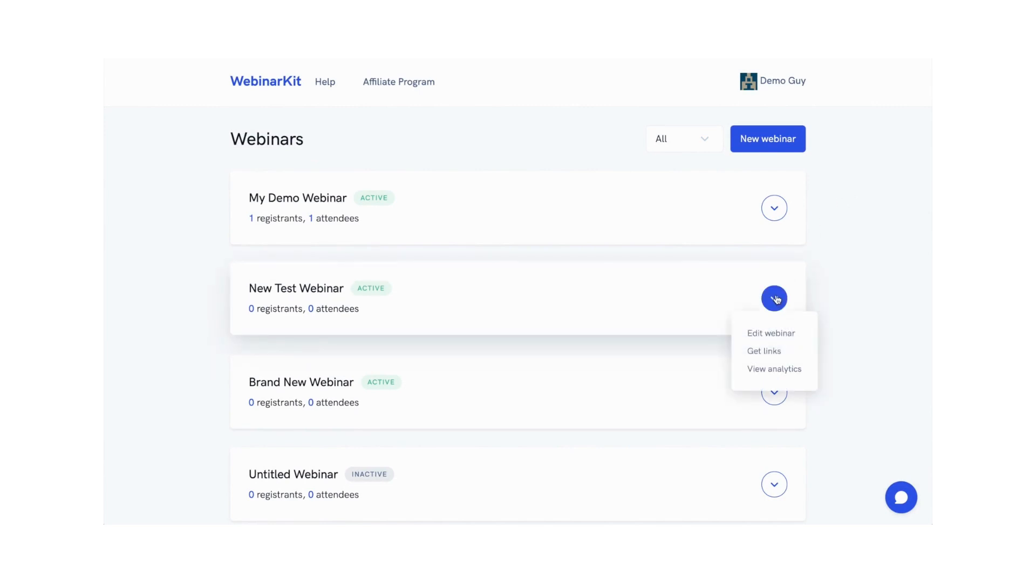
pyautogui.click(768, 351)
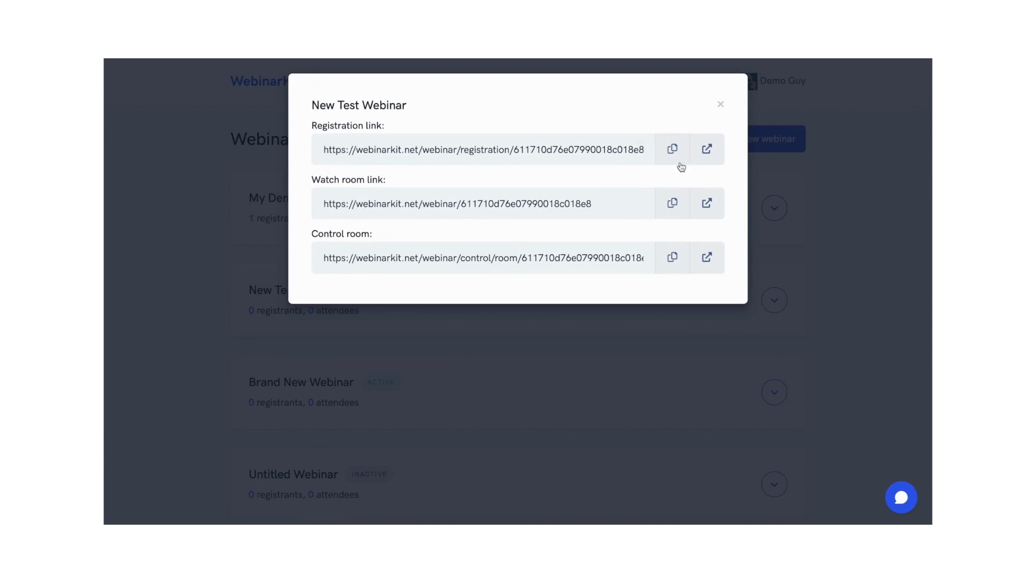
pyautogui.click(707, 152)
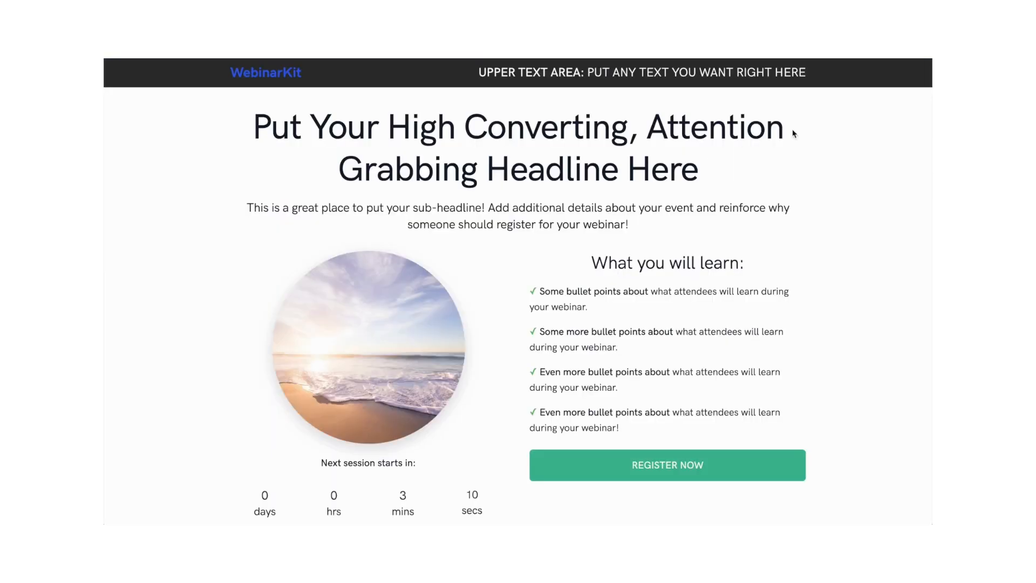
pyautogui.scroll(-3, 853, 189)
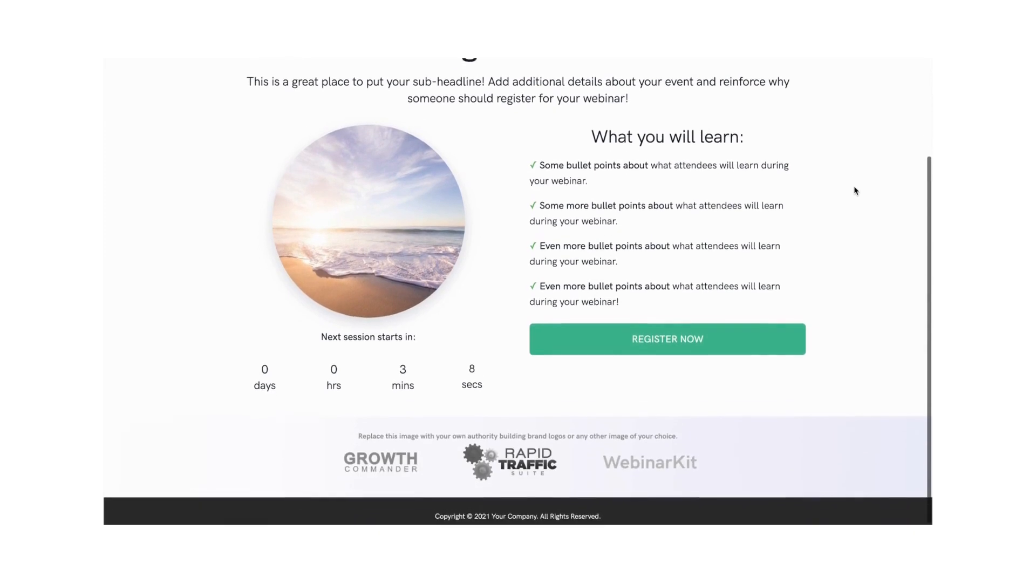
pyautogui.scroll(3, 854, 186)
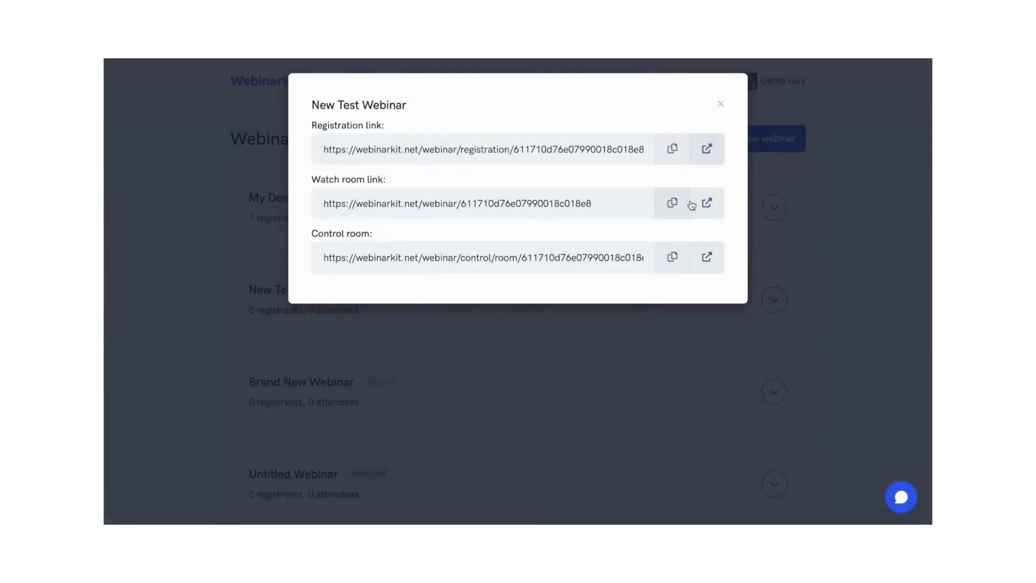
pyautogui.click(705, 204)
pyautogui.click(718, 264)
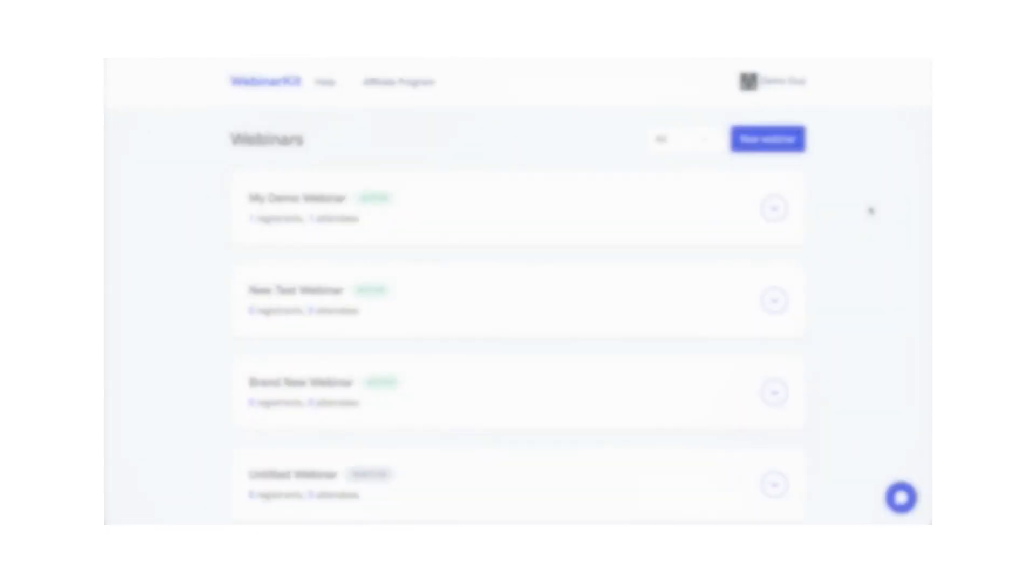
# Step: Create a new webinar and continue past the video step to the Details step
pyautogui.click(766, 139)
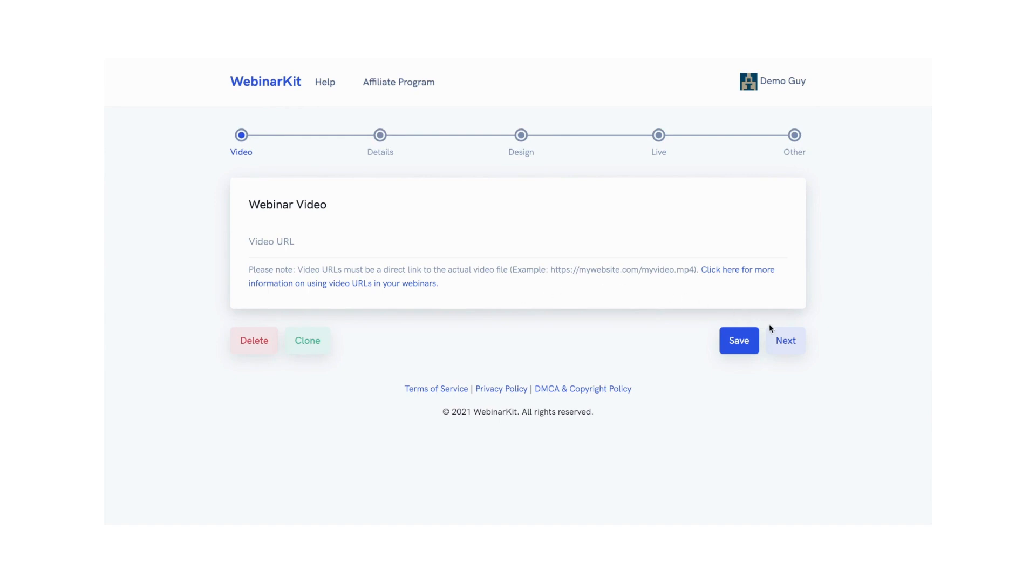
pyautogui.click(786, 339)
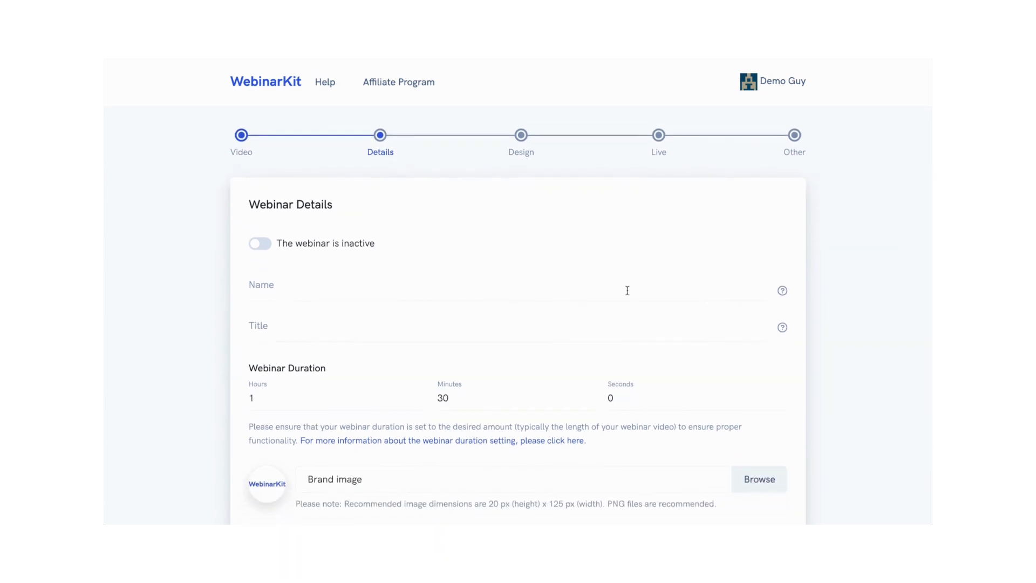
# Step: Try to switch the new webinar to active
pyautogui.click(251, 248)
pyautogui.click(265, 246)
pyautogui.moveTo(784, 329)
pyautogui.scroll(-2, 412, 371)
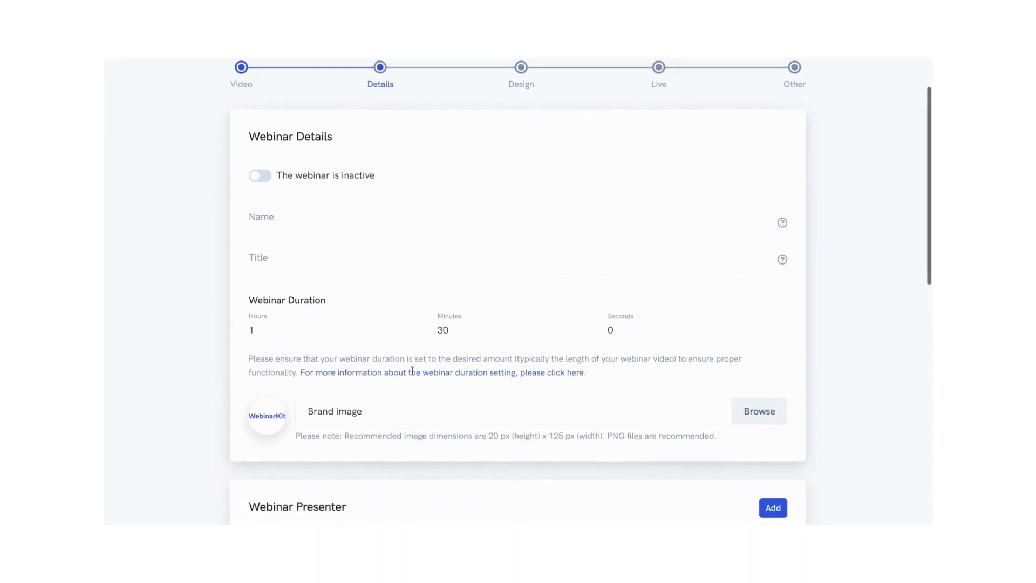
pyautogui.scroll(-2, 412, 370)
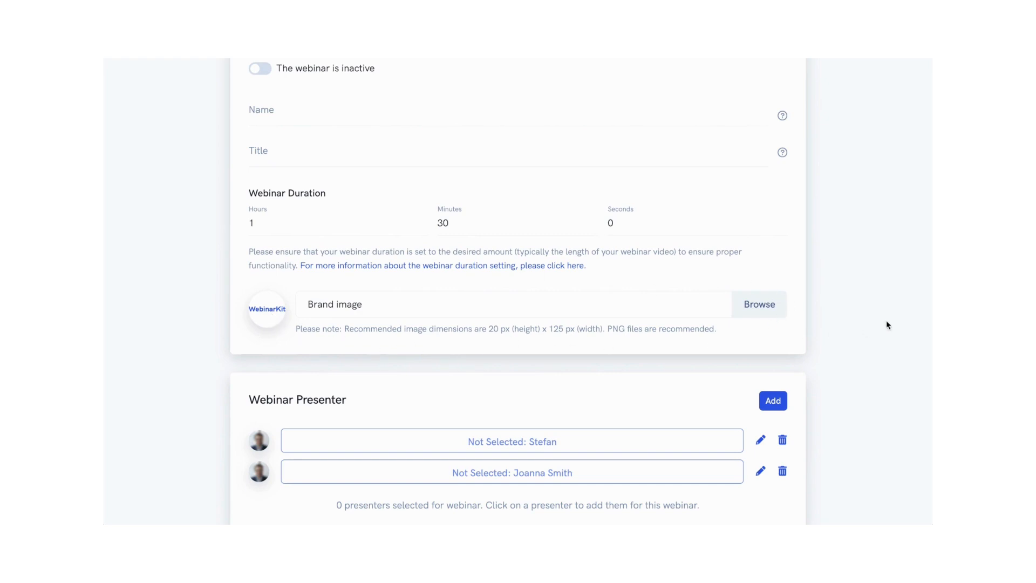
pyautogui.scroll(-5, 858, 293)
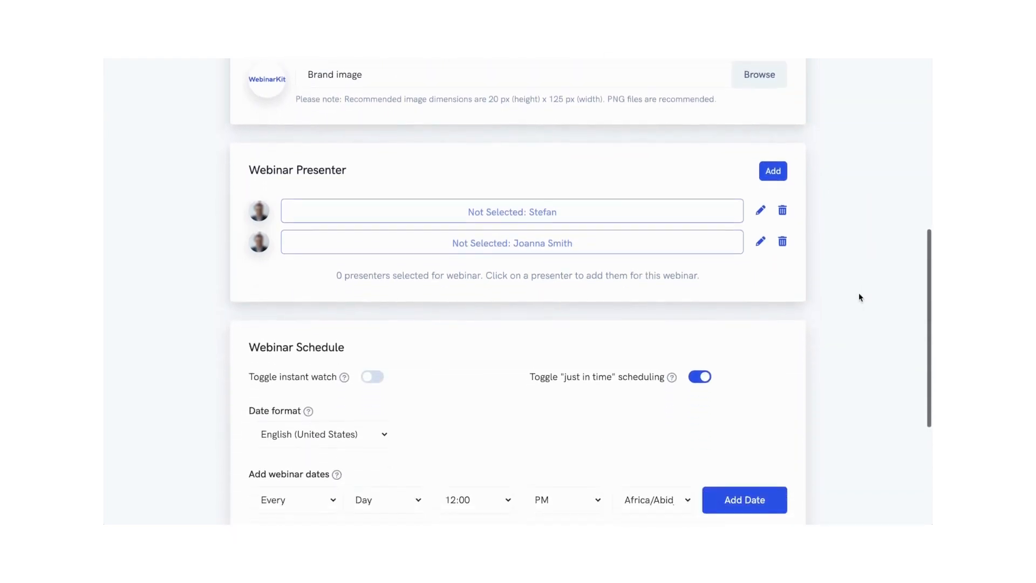
# Step: Select and then deselect the listed webinar presenters
pyautogui.click(615, 187)
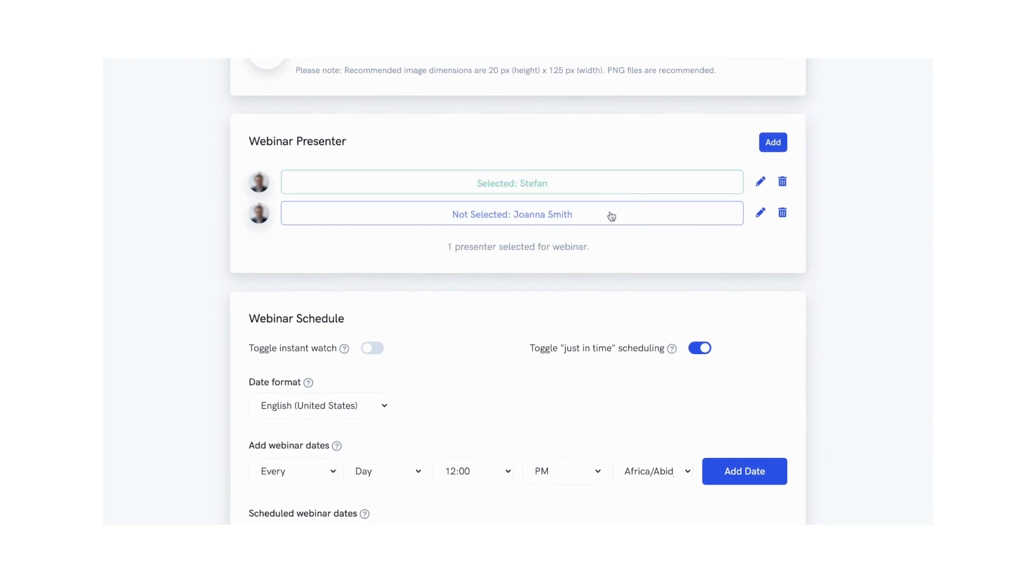
pyautogui.click(610, 218)
pyautogui.click(610, 221)
pyautogui.click(597, 188)
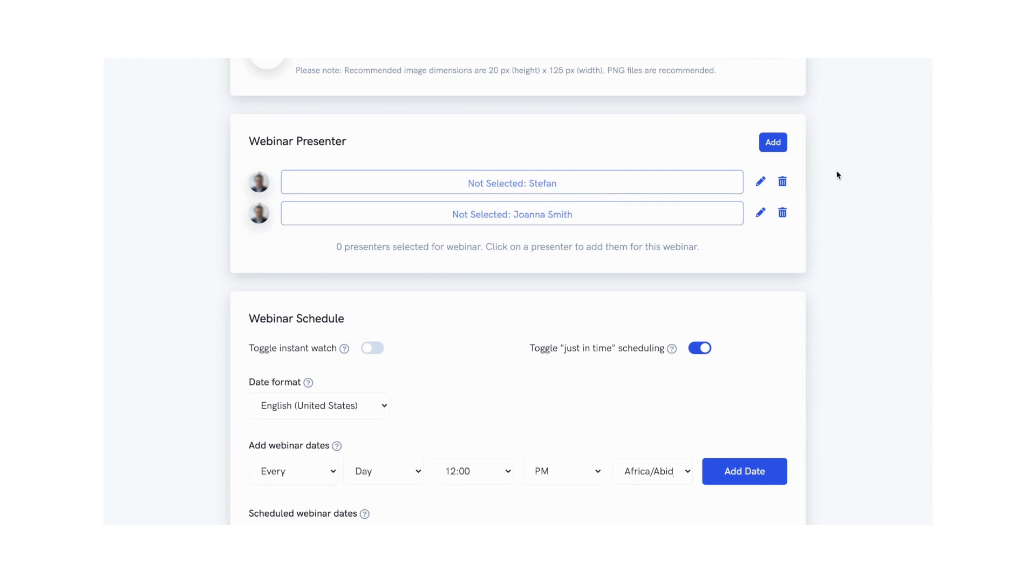
pyautogui.scroll(-4, 837, 175)
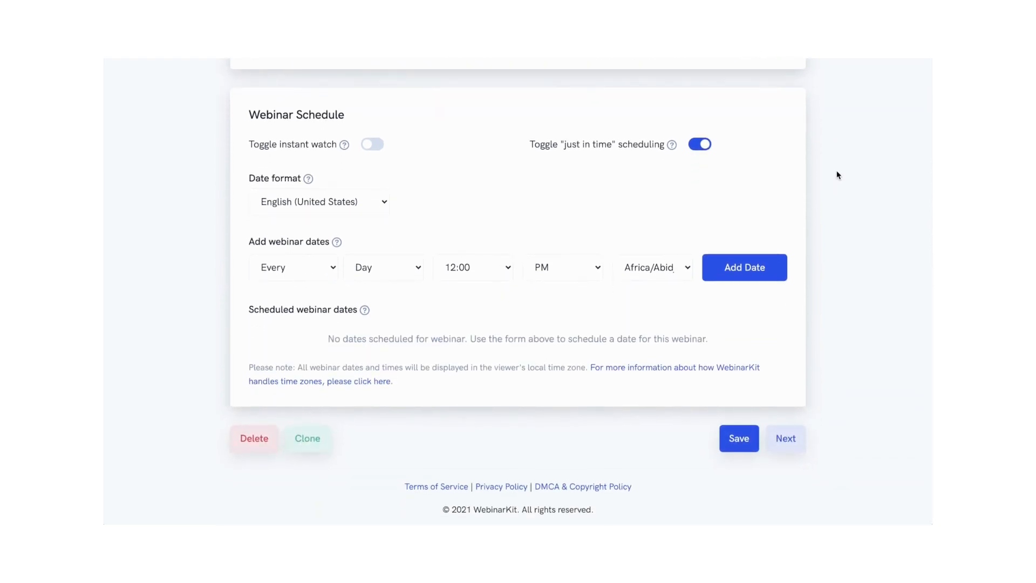
pyautogui.click(373, 144)
pyautogui.moveTo(344, 377)
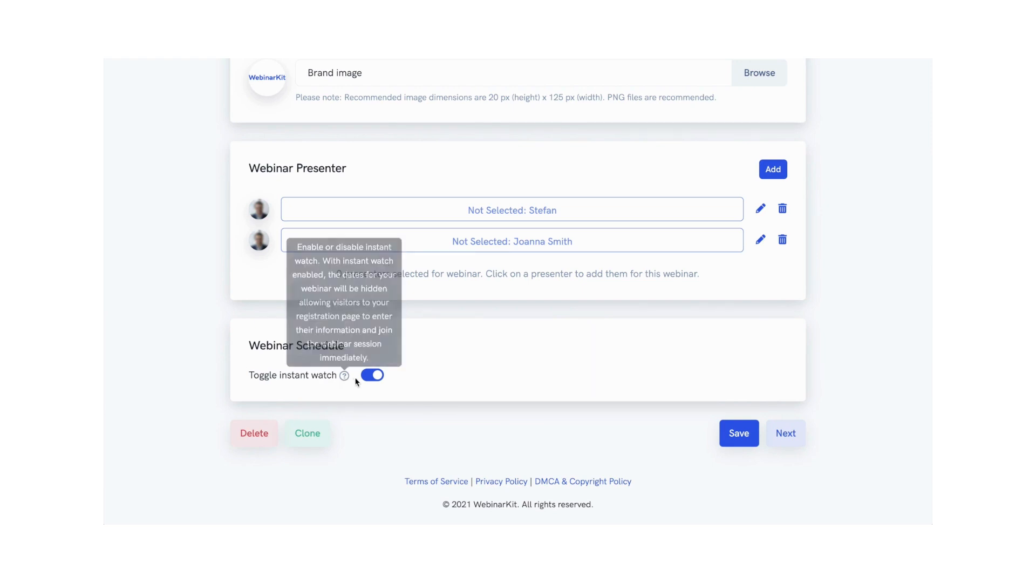
pyautogui.click(372, 375)
# Step: Examine the just-in-time scheduling option and the available date format choices
pyautogui.scroll(-2, 504, 365)
pyautogui.scroll(-3, 503, 362)
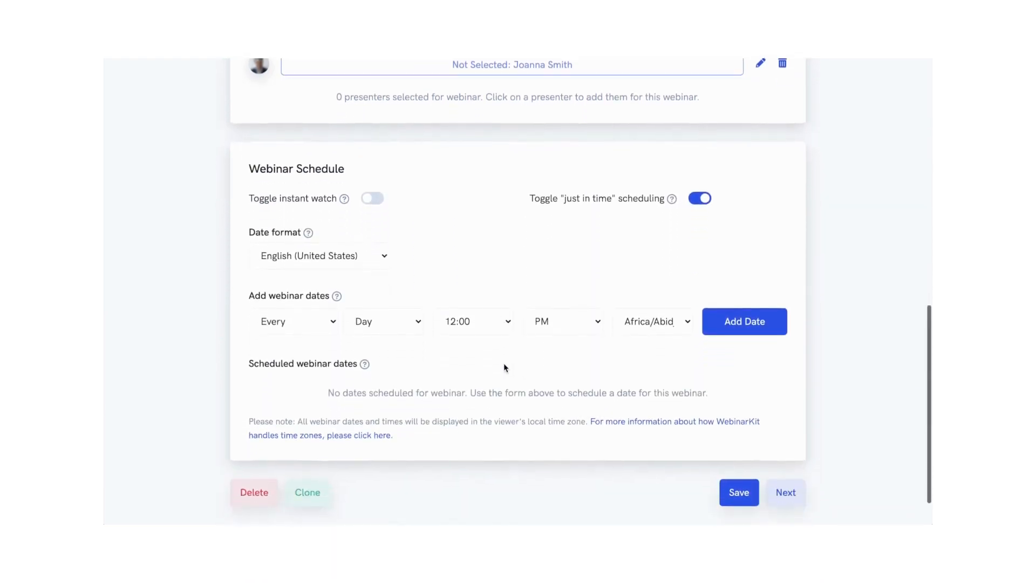
pyautogui.moveTo(671, 164)
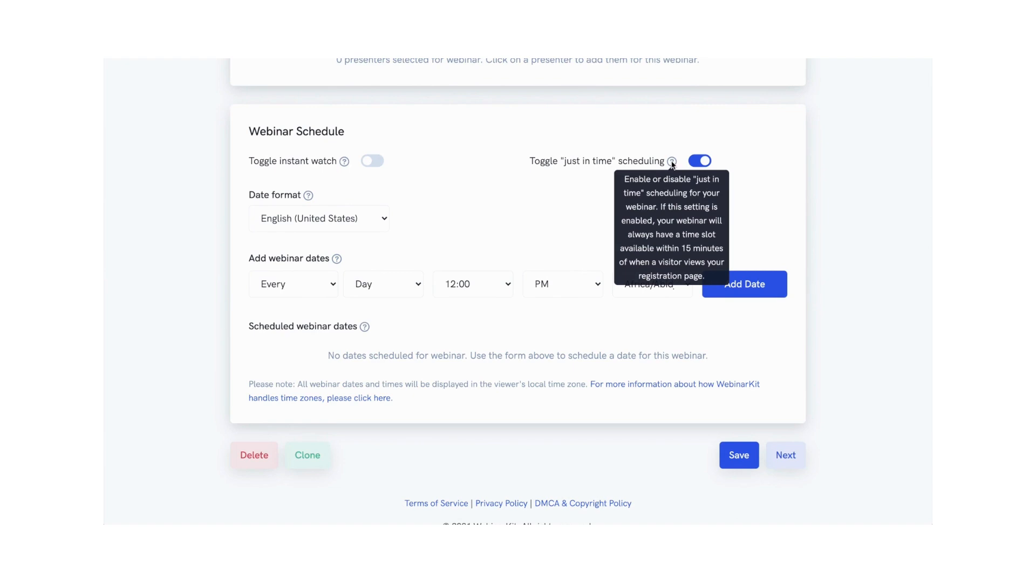
pyautogui.click(307, 221)
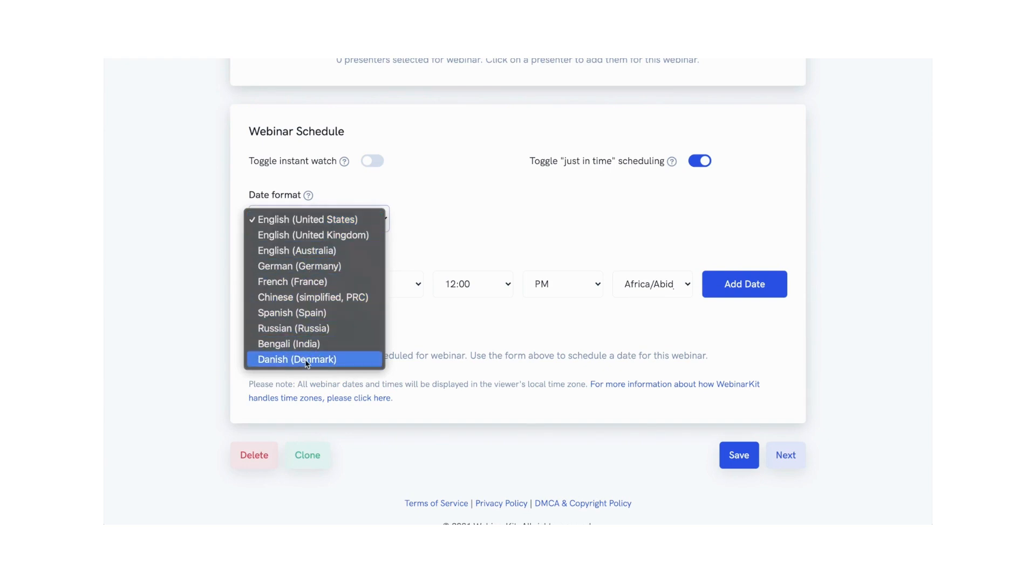
pyautogui.click(361, 195)
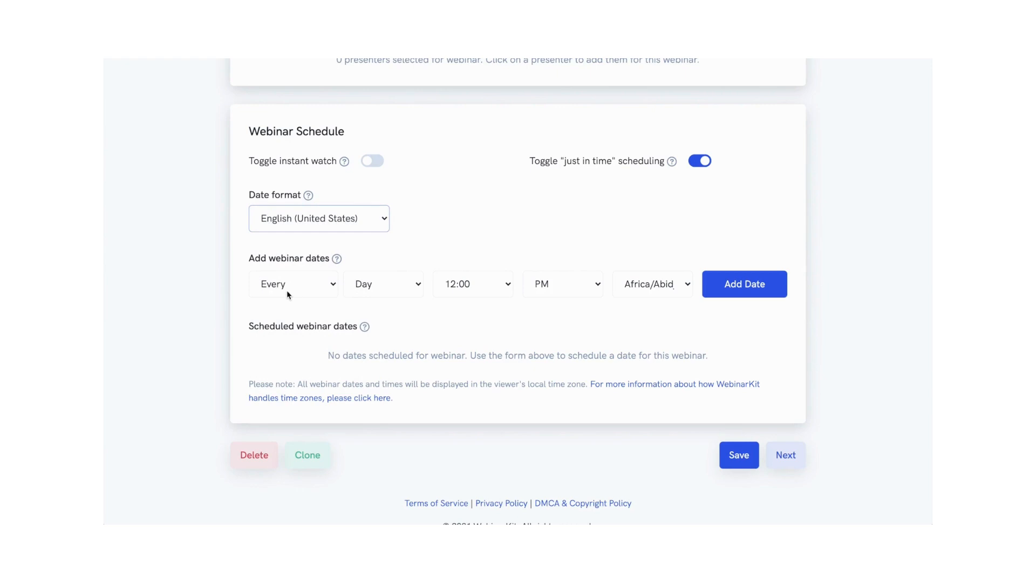
# Step: Add a recurring webinar date every Wednesday at 3:00 PM in the America/New_York time zone
pyautogui.click(357, 287)
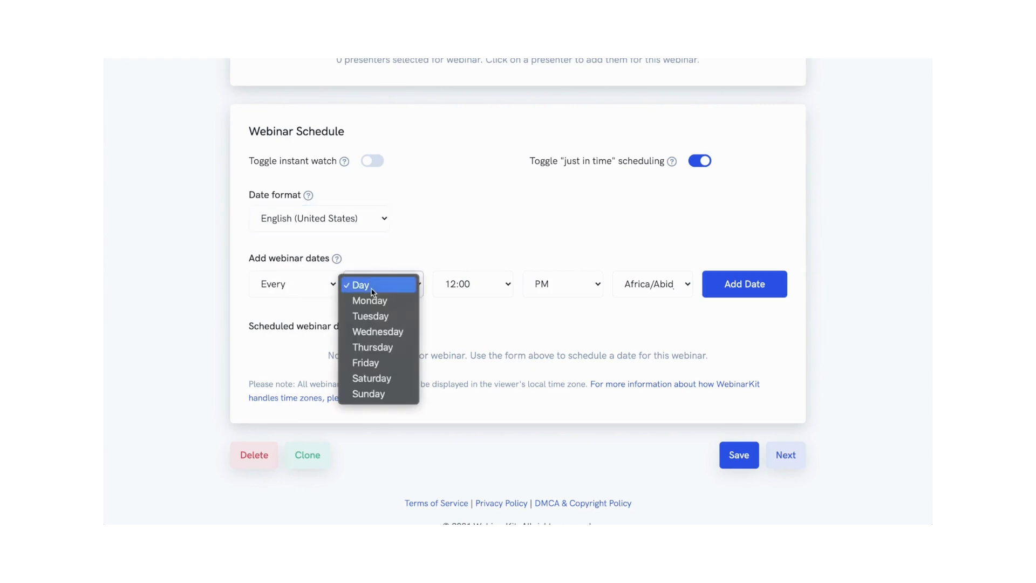
pyautogui.click(378, 331)
pyautogui.click(474, 289)
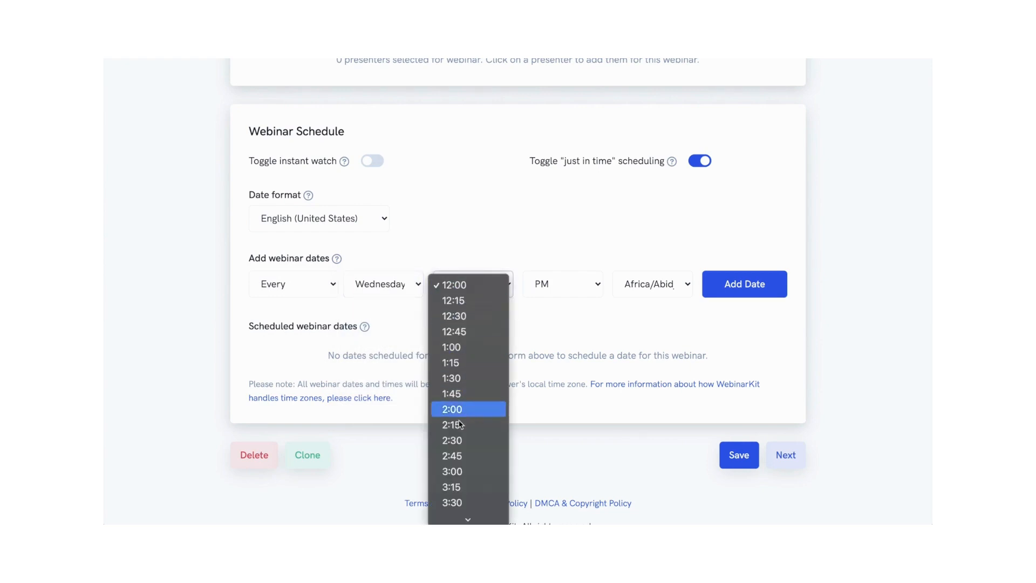
pyautogui.click(456, 471)
pyautogui.click(654, 290)
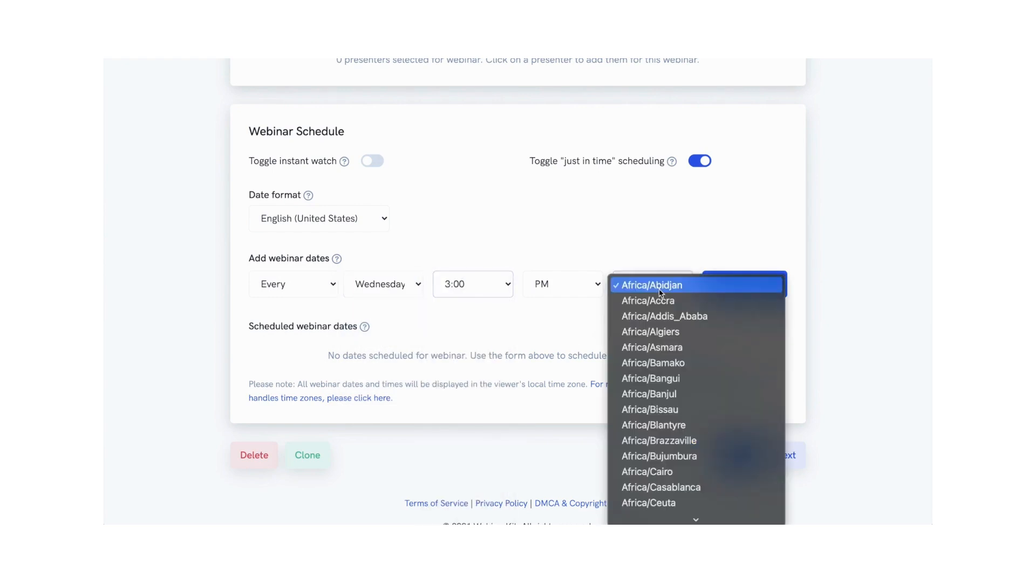
pyautogui.scroll(-8, 657, 369)
pyautogui.scroll(-5, 657, 369)
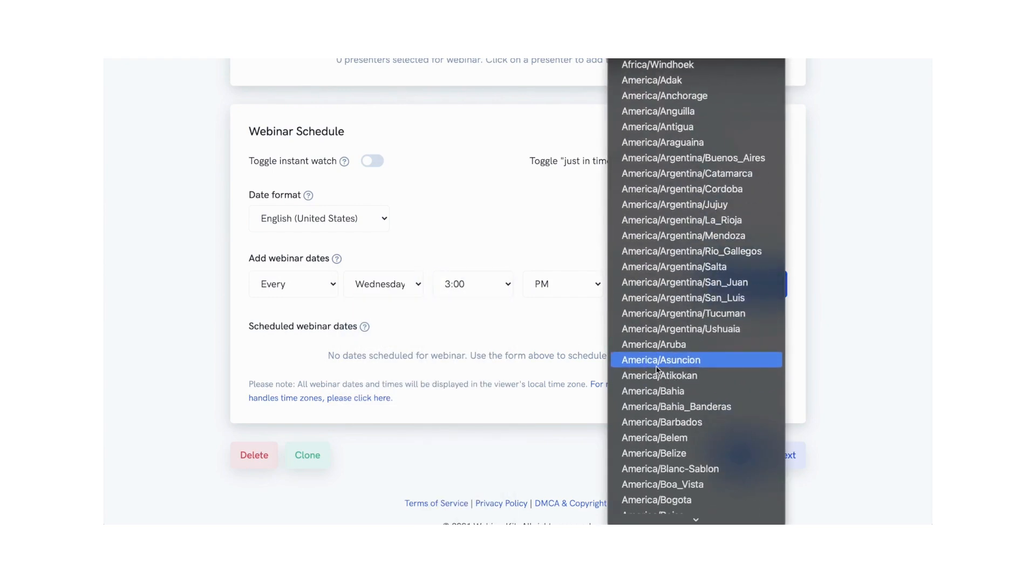
pyautogui.scroll(-20, 657, 369)
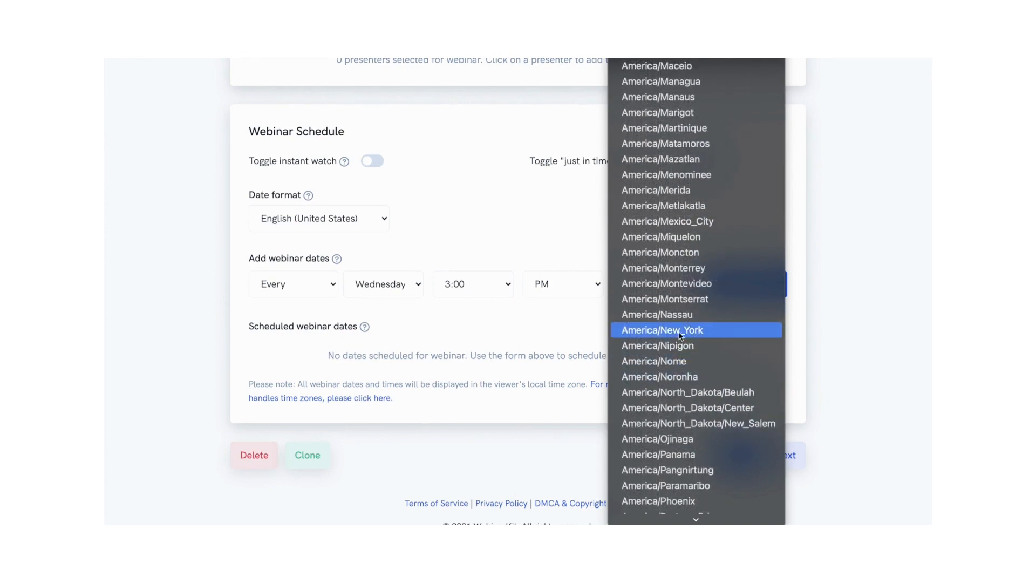
pyautogui.click(657, 328)
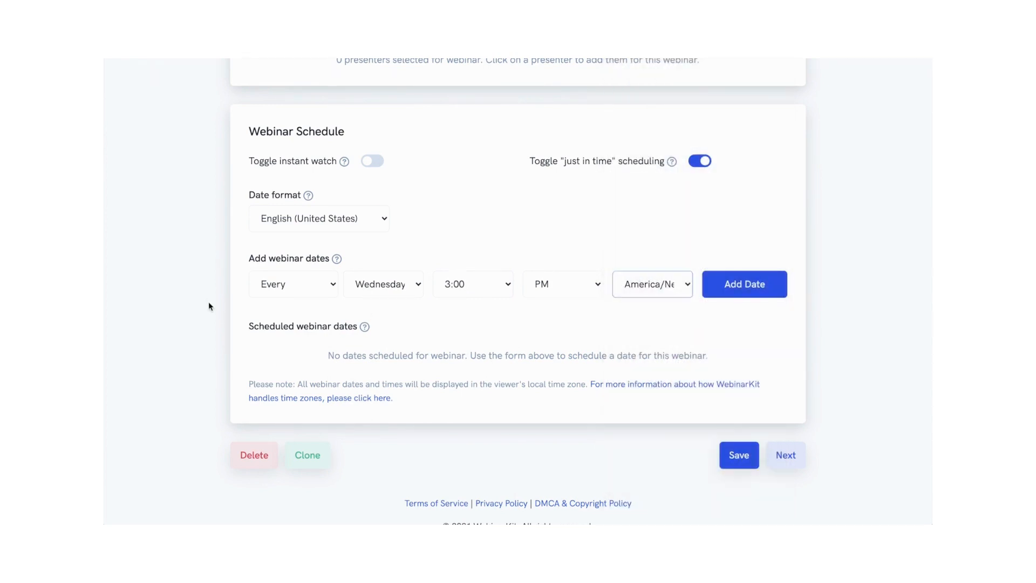
pyautogui.click(733, 291)
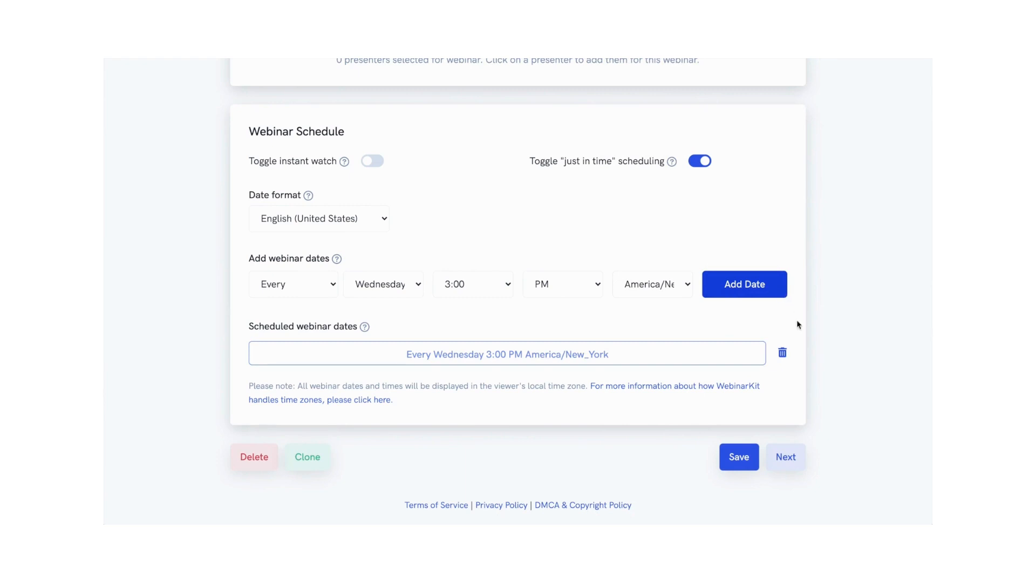
# Step: Replace the recurring date with a one-time webinar date on 10/20/2021 at 9:00 PM America/New_York
pyautogui.click(781, 354)
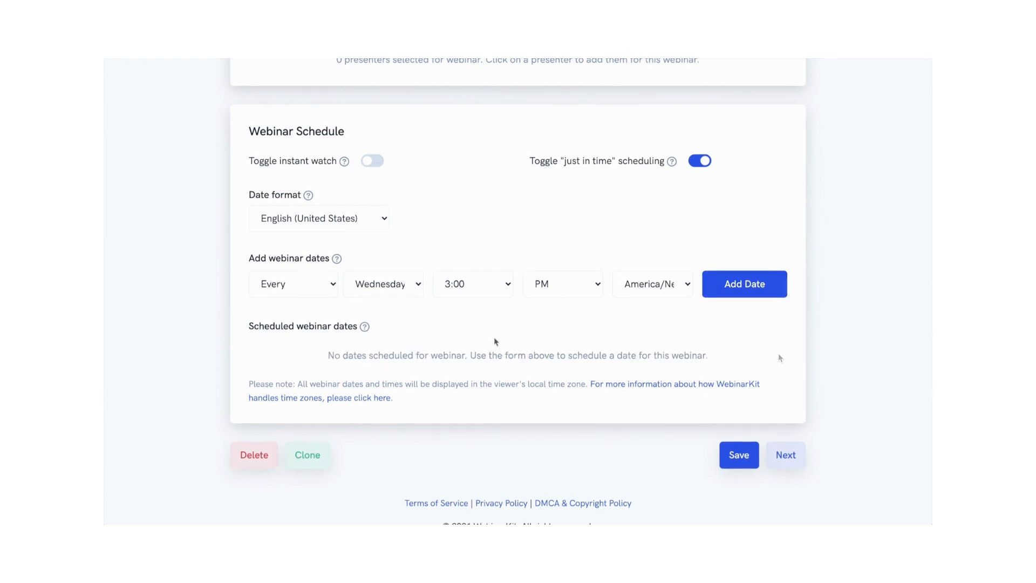
pyautogui.click(304, 295)
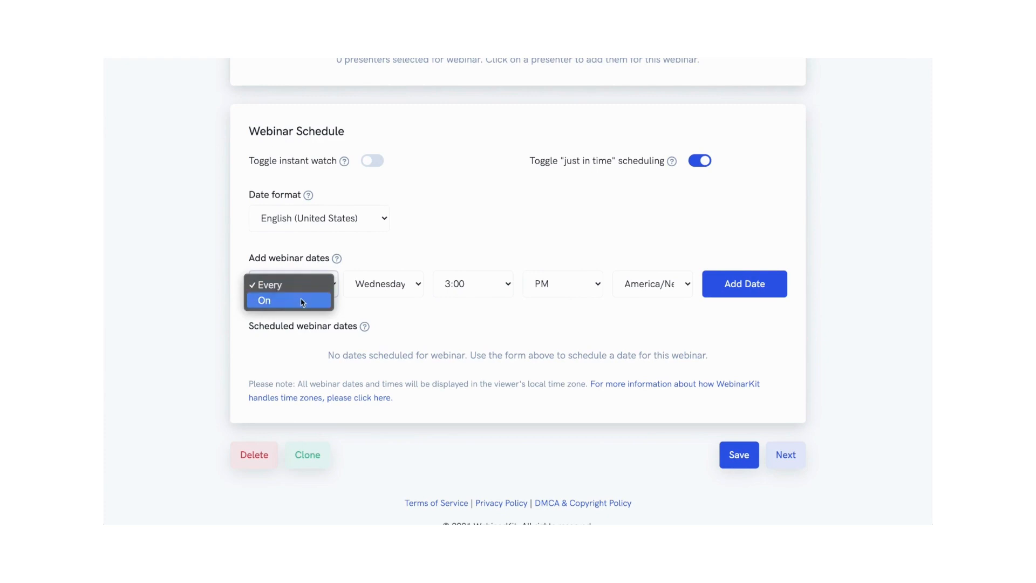
pyautogui.click(302, 301)
pyautogui.click(497, 289)
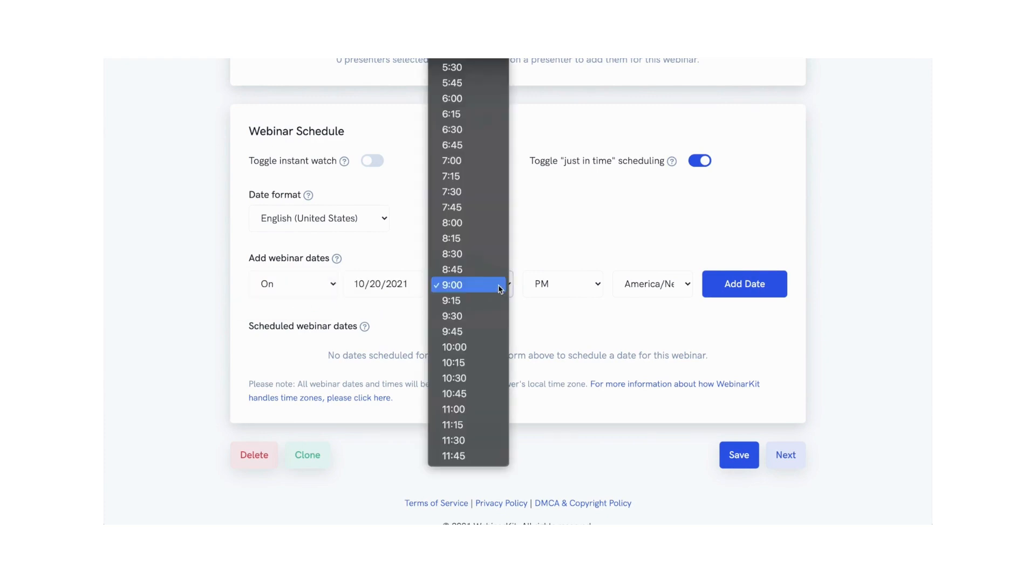
pyautogui.click(498, 284)
pyautogui.click(375, 282)
pyautogui.click(409, 398)
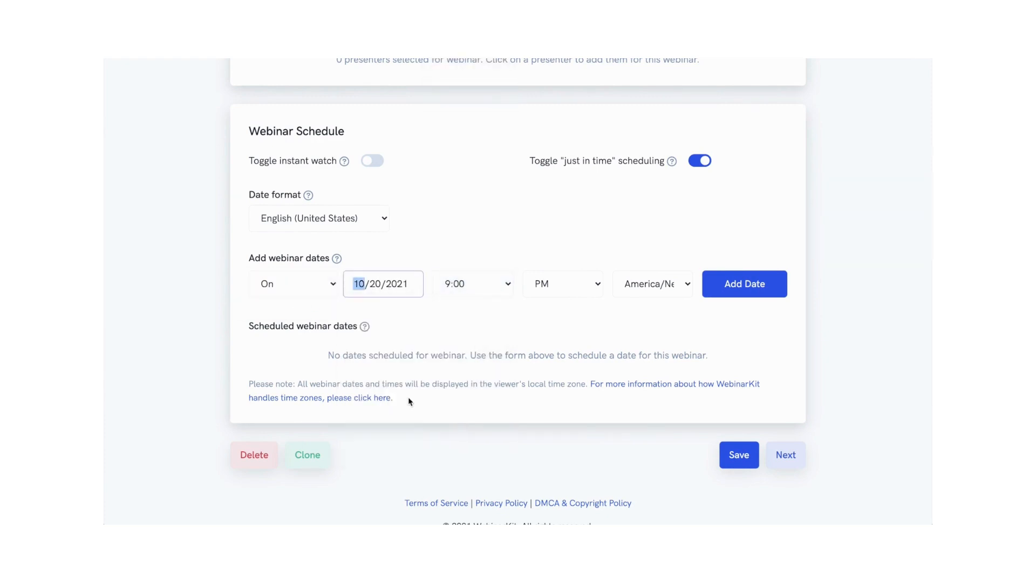
pyautogui.click(732, 290)
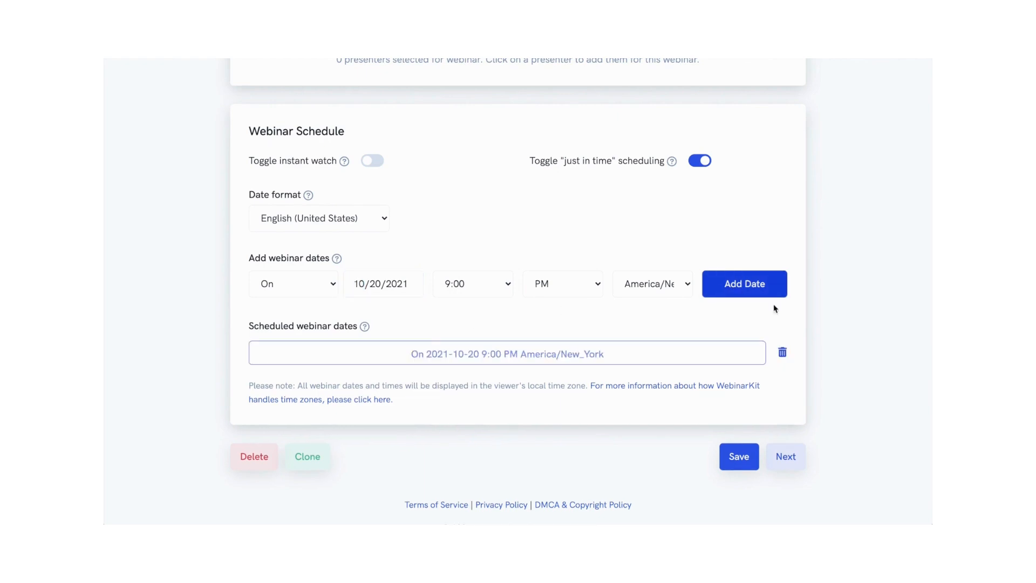
# Step: Add a second one-time webinar date on 10/20/2021 at 11:00 PM
pyautogui.click(474, 294)
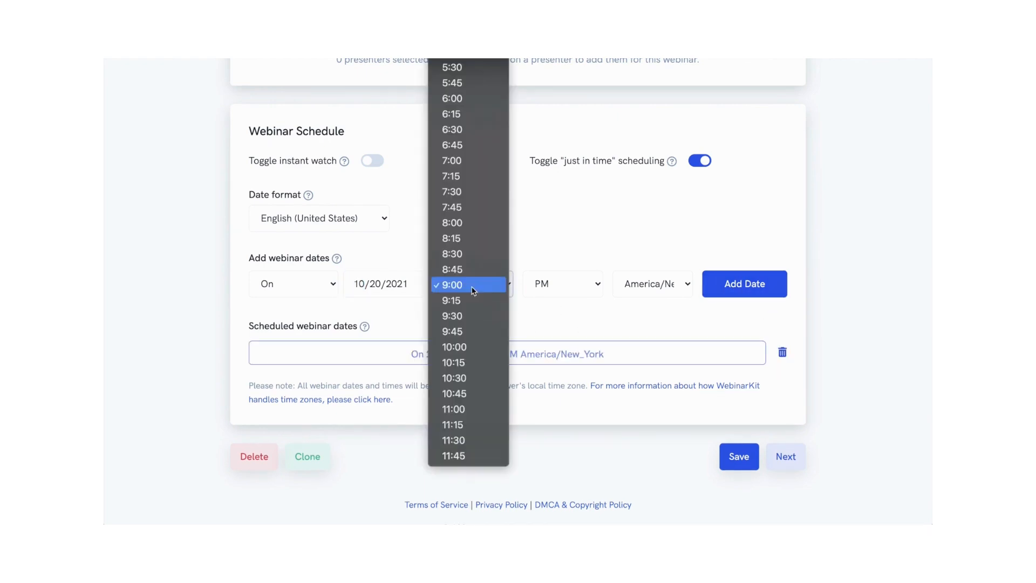
pyautogui.click(459, 411)
pyautogui.click(751, 292)
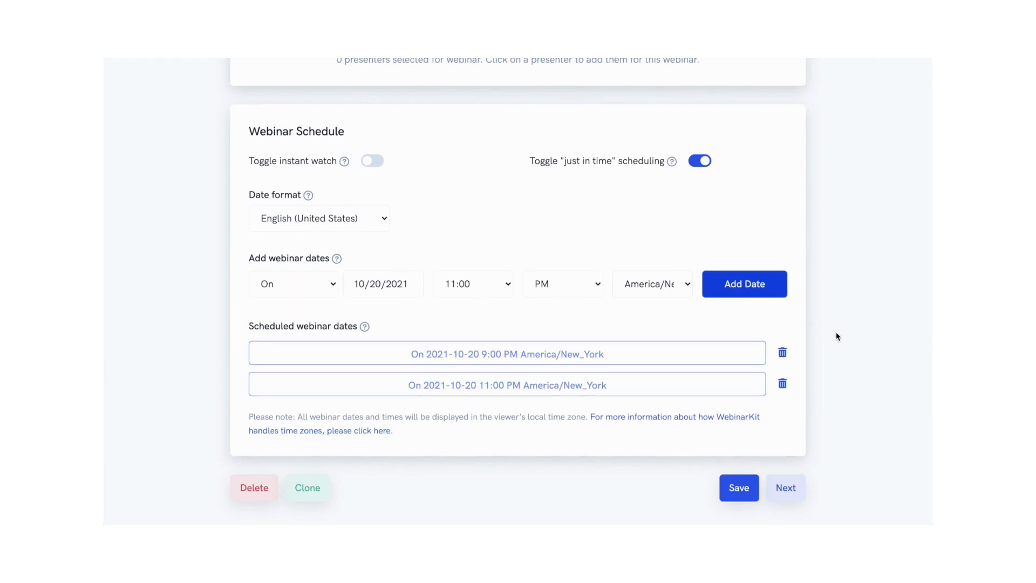
# Step: Open the registration page editor and set the registration page type to Simple
pyautogui.scroll(-2, 836, 336)
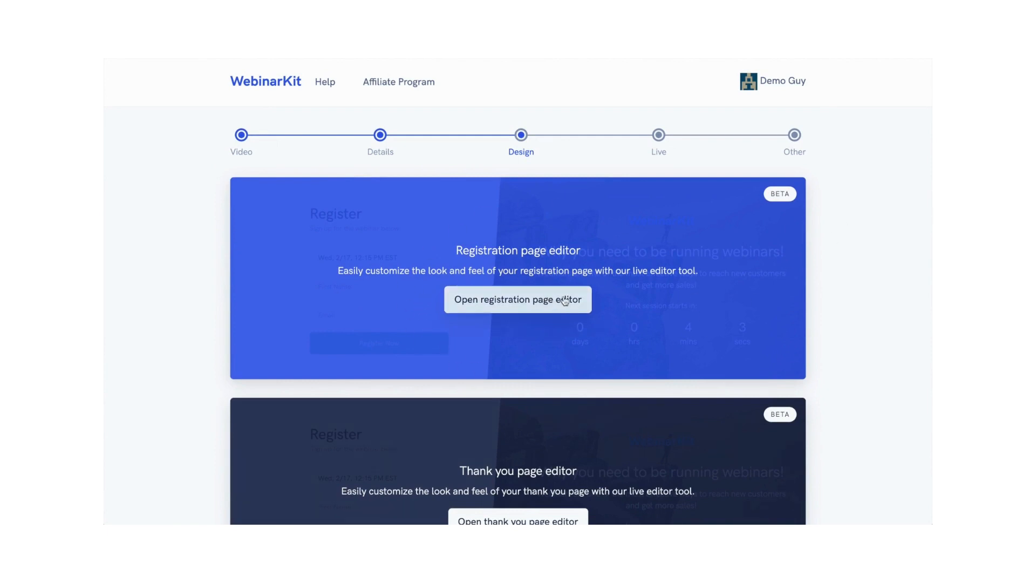
pyautogui.scroll(-1, 751, 280)
pyautogui.scroll(-3, 752, 280)
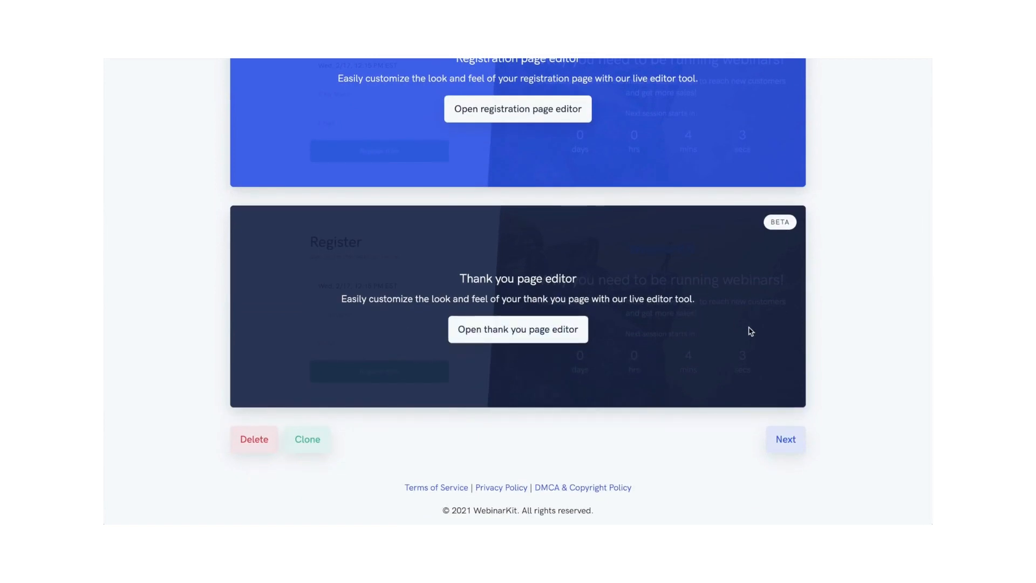
pyautogui.scroll(4, 747, 329)
pyautogui.click(548, 288)
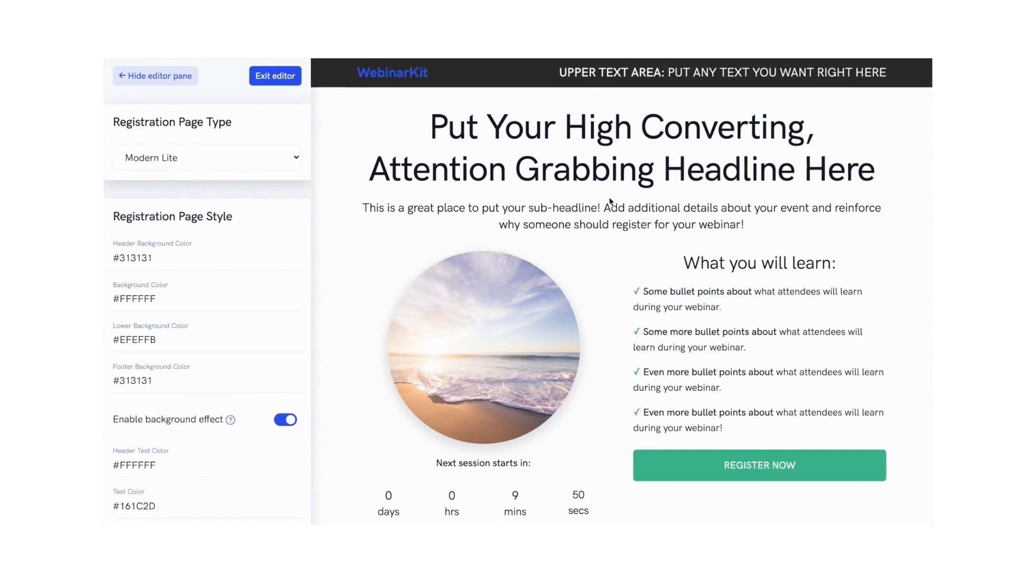
pyautogui.scroll(-3, 612, 202)
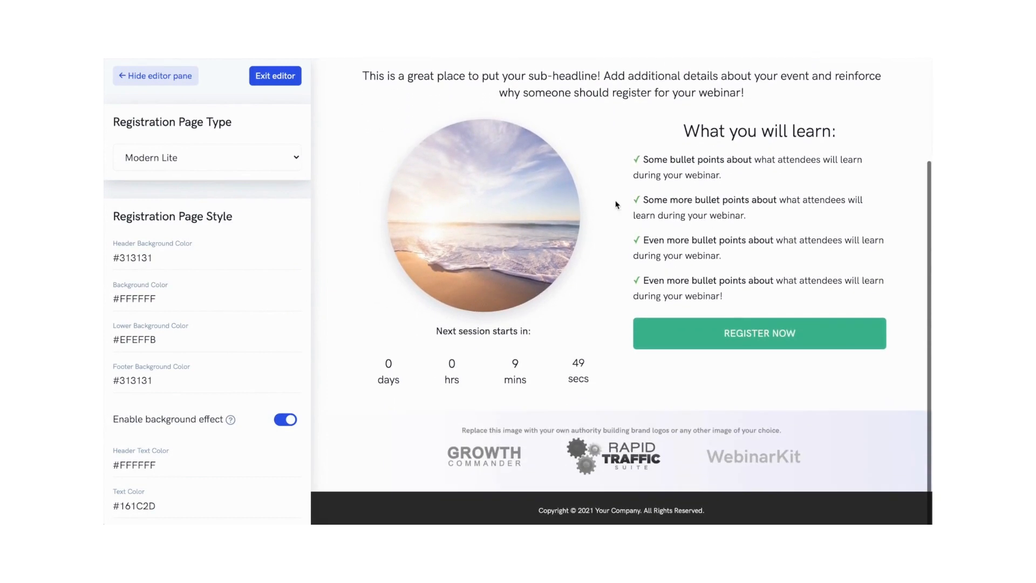
pyautogui.scroll(1, 617, 204)
pyautogui.scroll(2, 617, 204)
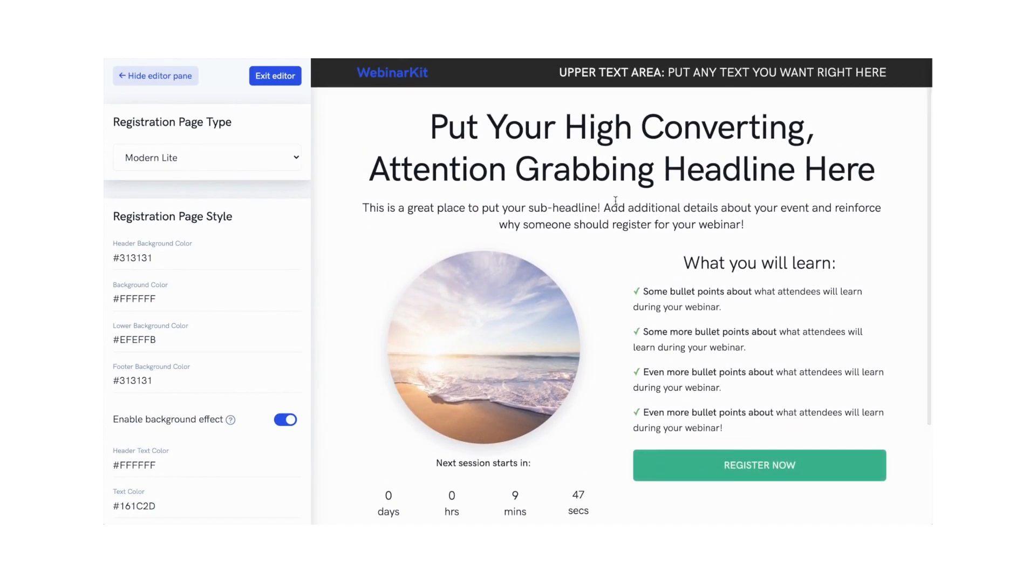
pyautogui.click(226, 158)
pyautogui.click(221, 171)
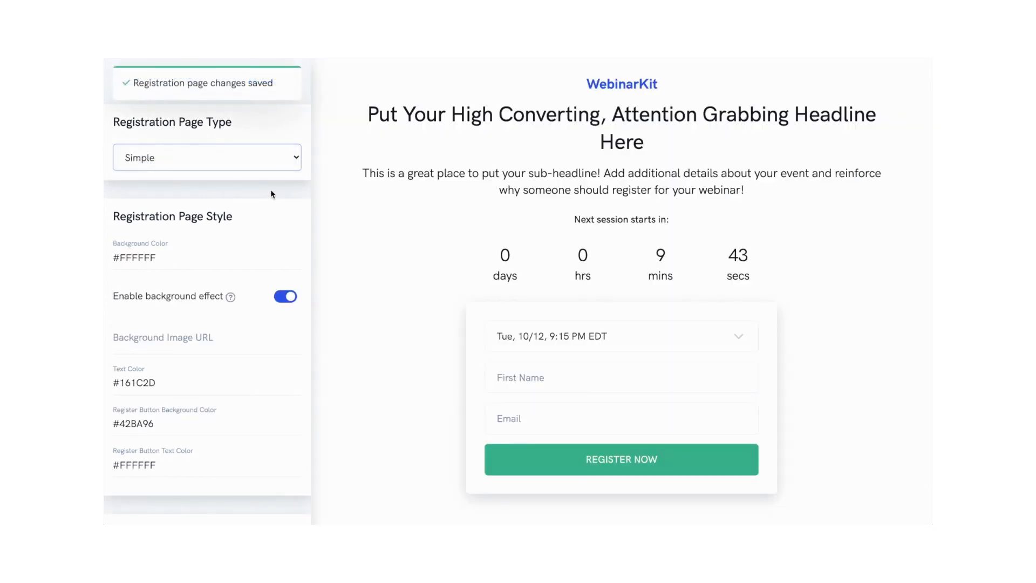
# Step: Set the registration page background color to #3947C8 with the color picker
pyautogui.scroll(-8, 272, 194)
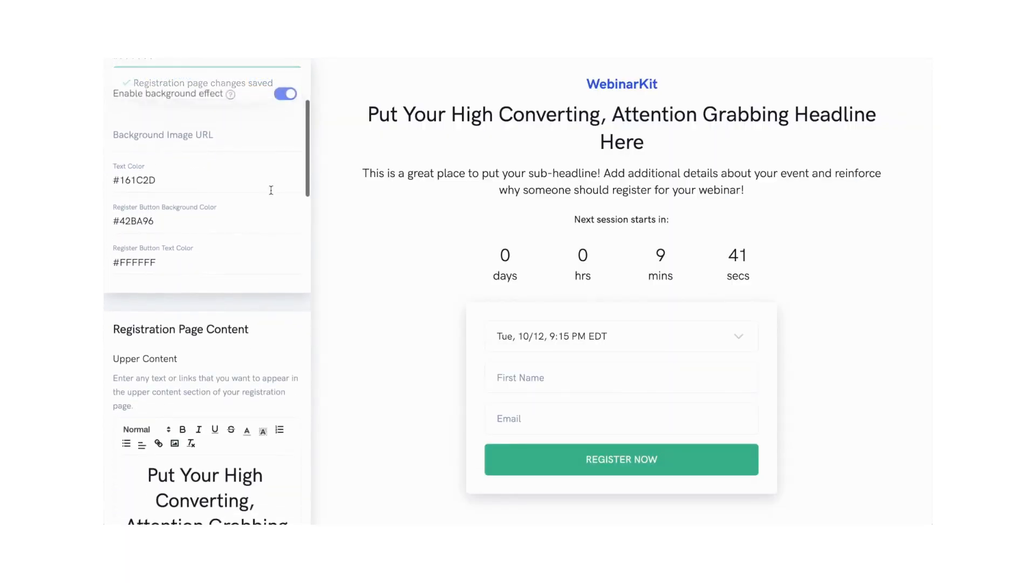
pyautogui.scroll(-3, 271, 195)
pyautogui.scroll(11, 271, 194)
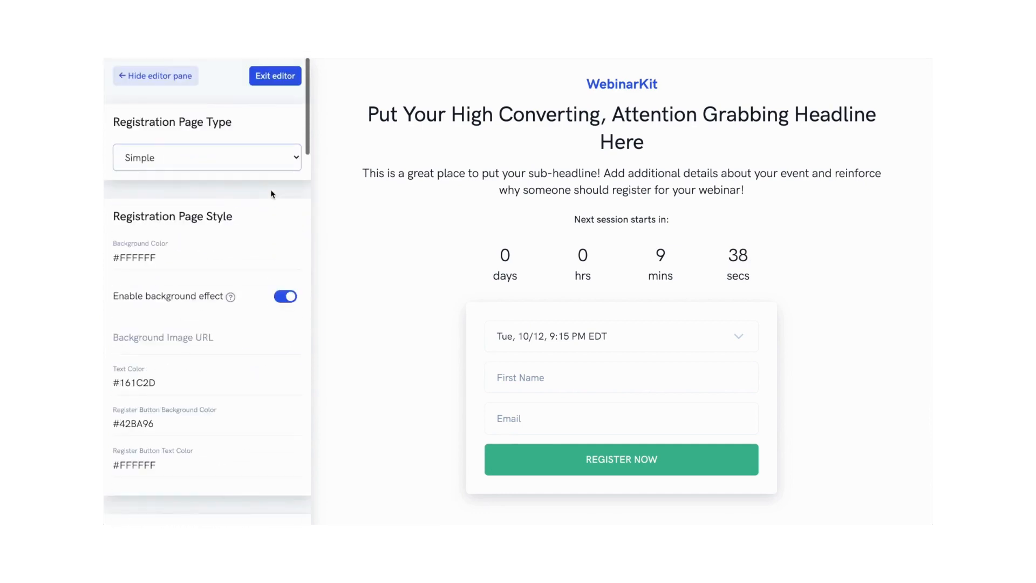
pyautogui.click(209, 258)
pyautogui.click(241, 315)
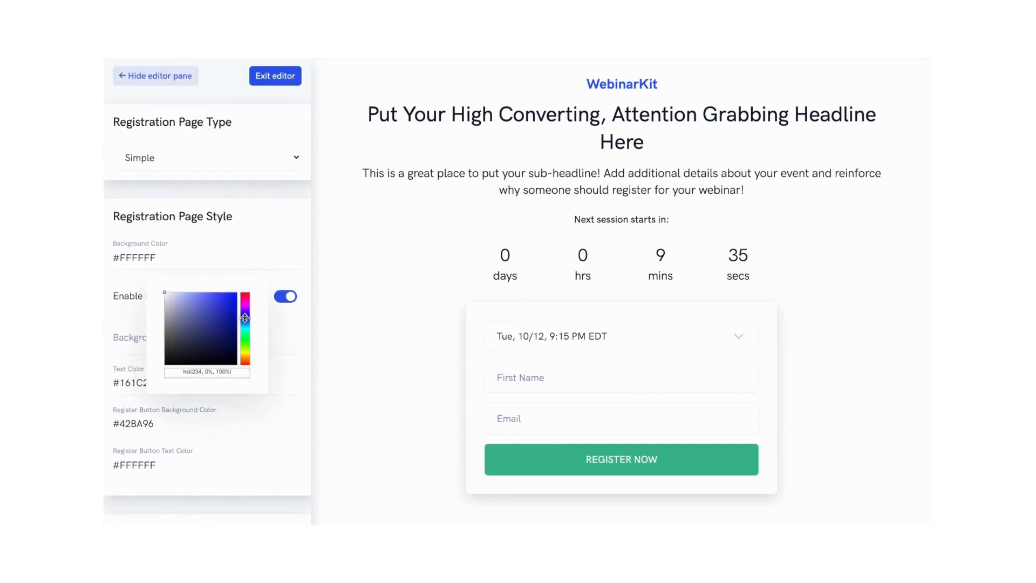
pyautogui.click(216, 308)
pyautogui.click(270, 223)
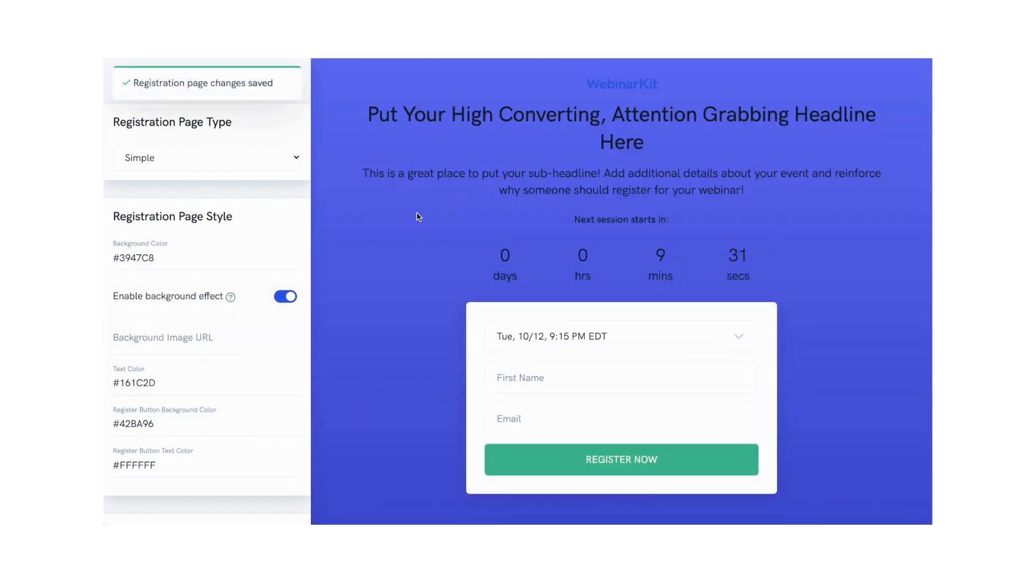
# Step: Switch the registration page type back to Modern Lite
pyautogui.click(197, 163)
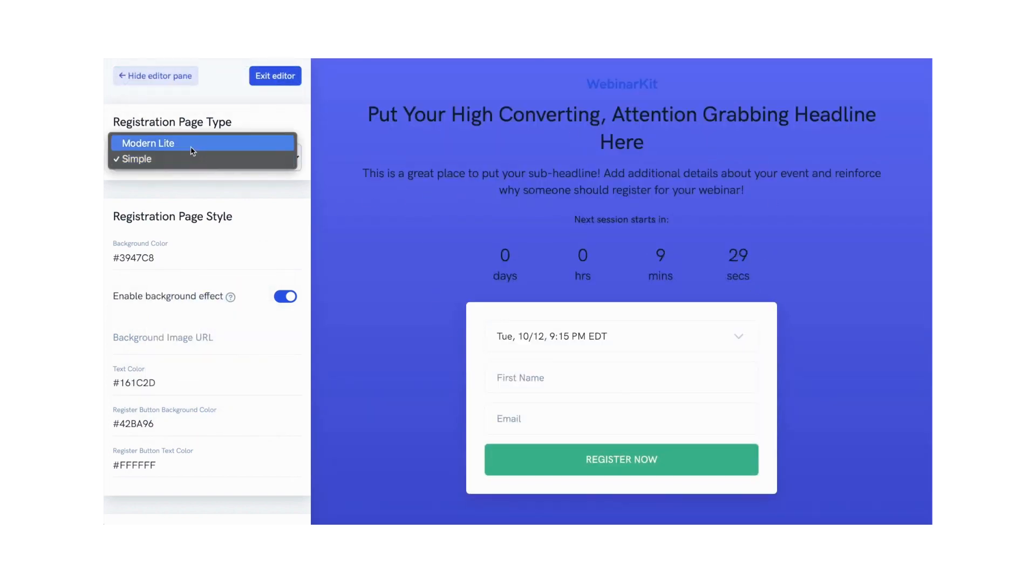
pyautogui.click(190, 145)
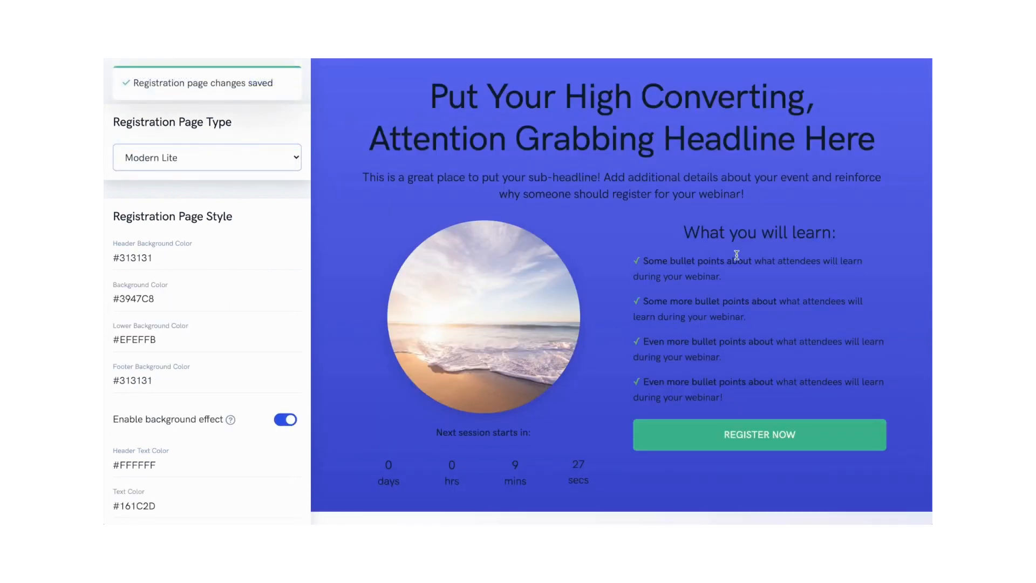
# Step: Review the registration page content and display settings, then exit the editor
pyautogui.scroll(-2, 587, 153)
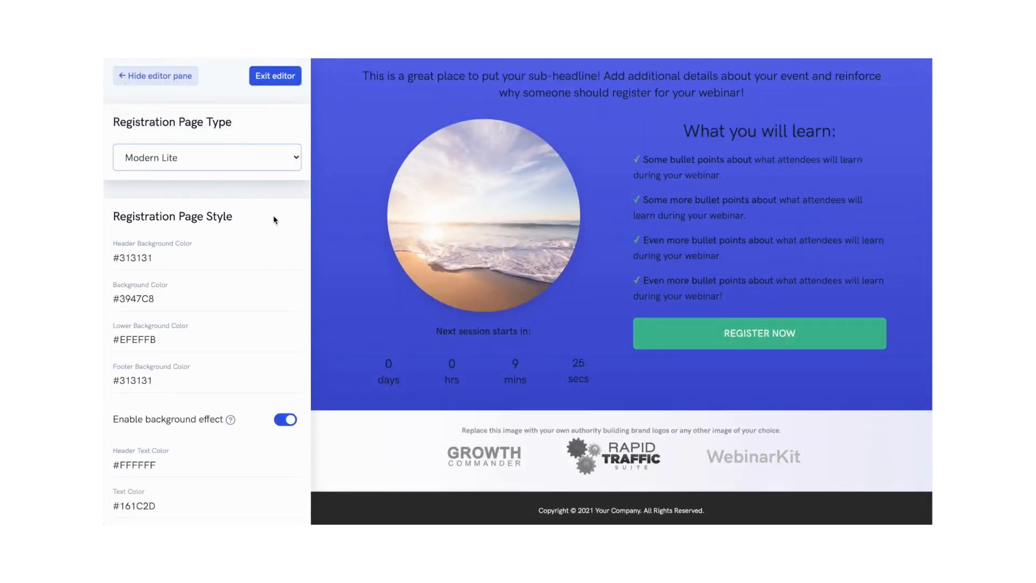
pyautogui.scroll(-3, 250, 221)
pyautogui.scroll(-15, 250, 219)
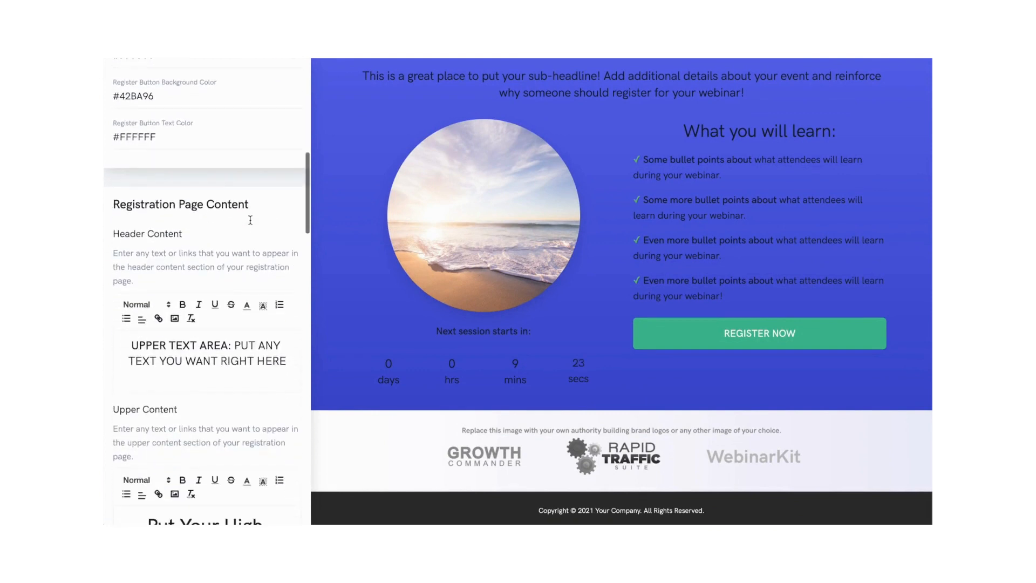
pyautogui.scroll(-20, 250, 219)
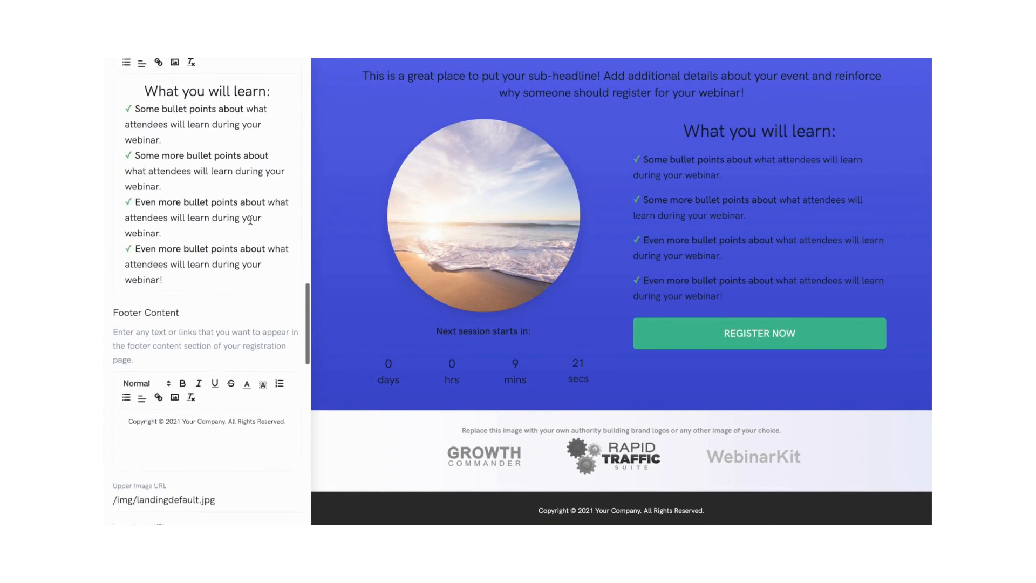
pyautogui.scroll(-10, 250, 219)
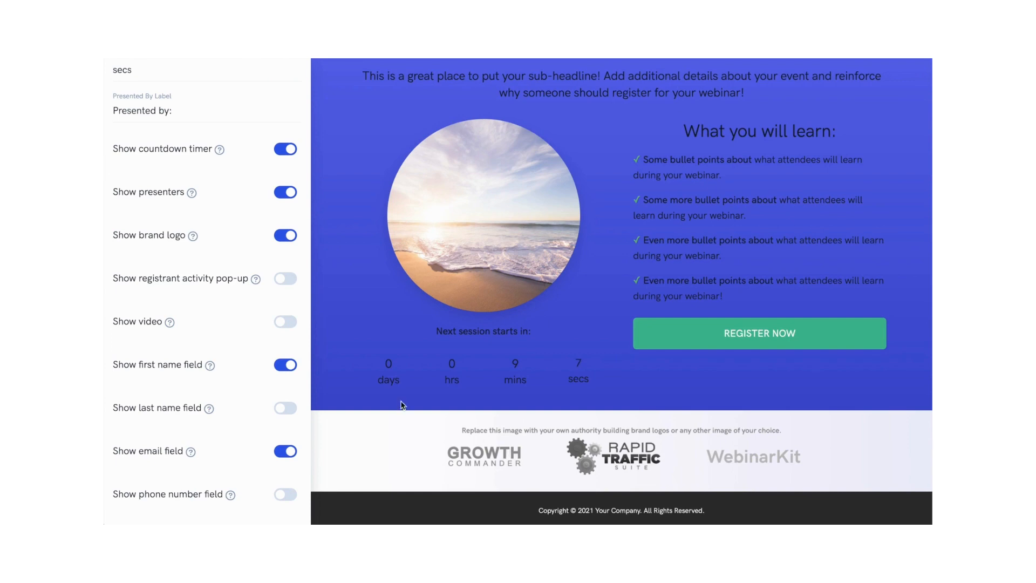
pyautogui.scroll(4, 194, 372)
pyautogui.scroll(15, 192, 377)
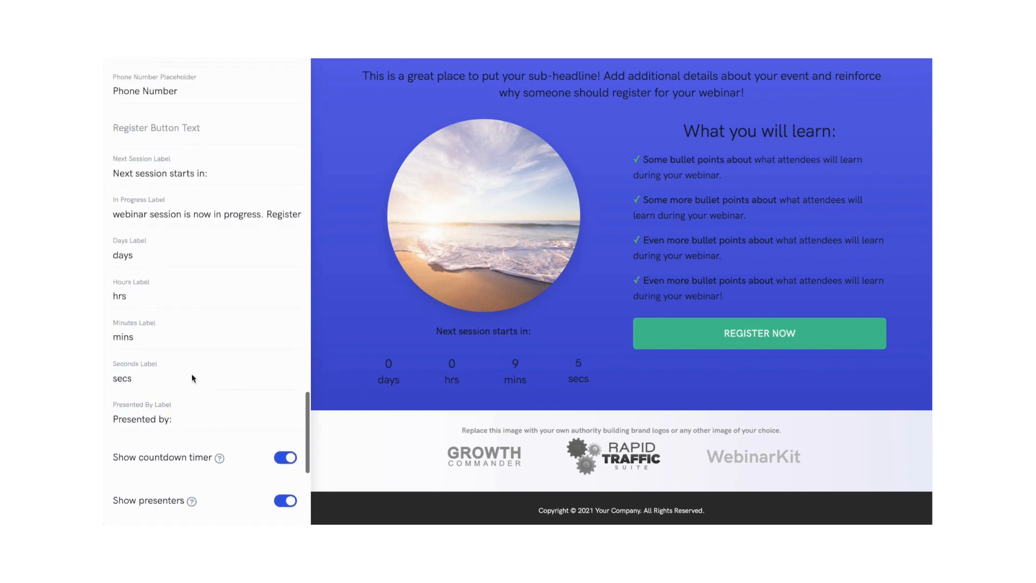
pyautogui.scroll(15, 192, 374)
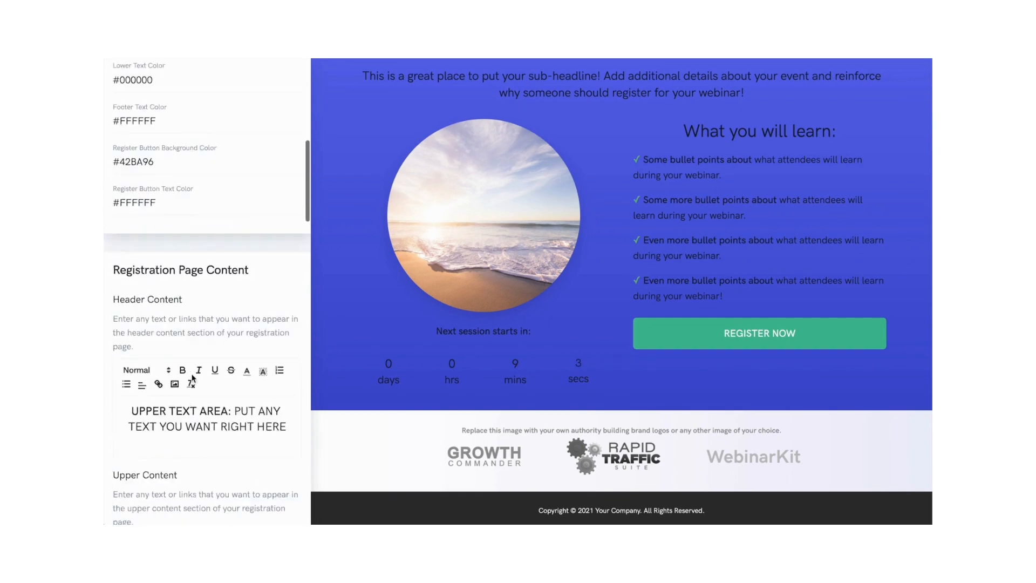
pyautogui.click(273, 78)
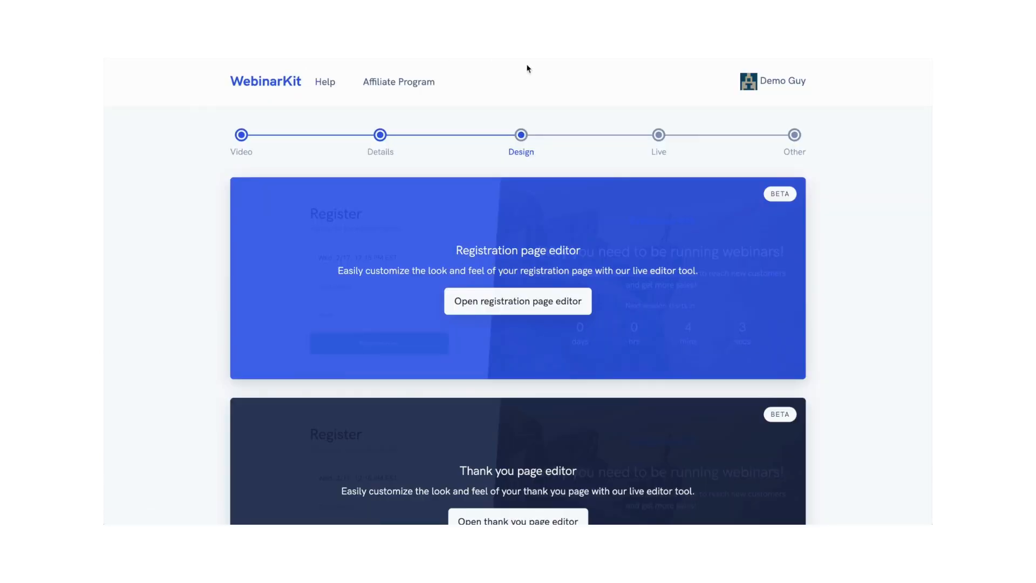
# Step: Open the thank you page editor and set the thank you page type to Simple
pyautogui.scroll(-3, 834, 189)
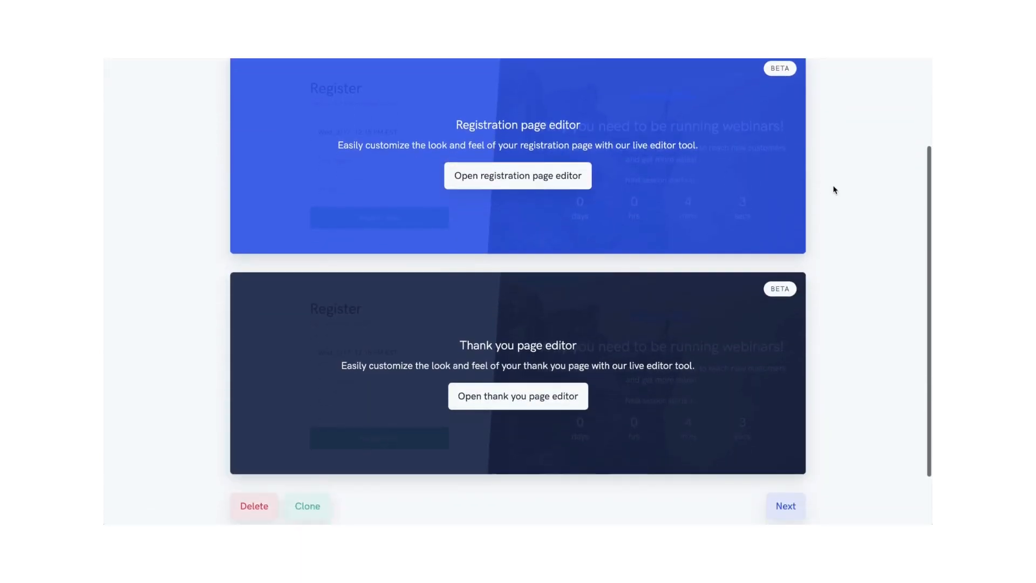
pyautogui.click(528, 404)
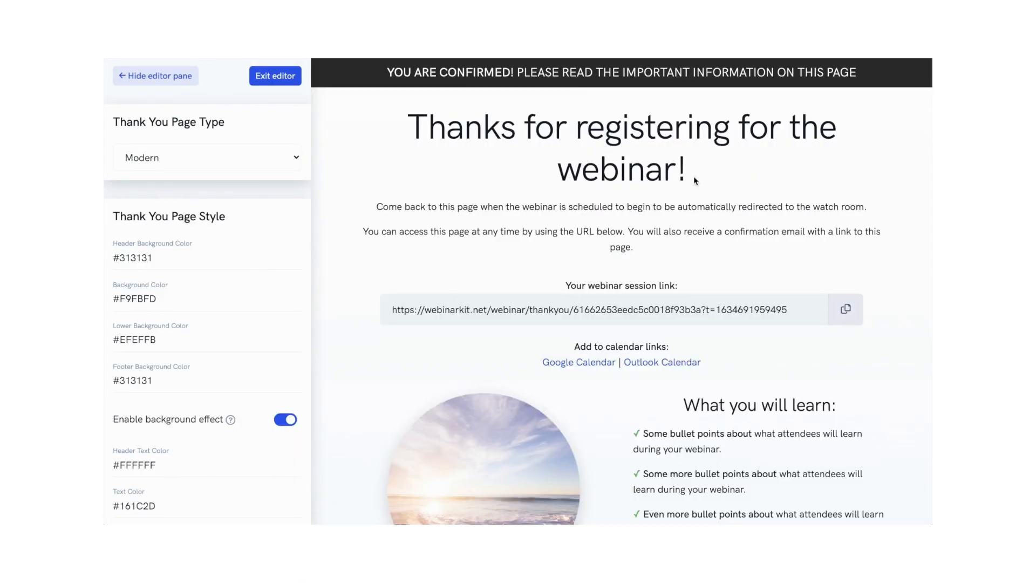
pyautogui.scroll(-2, 735, 192)
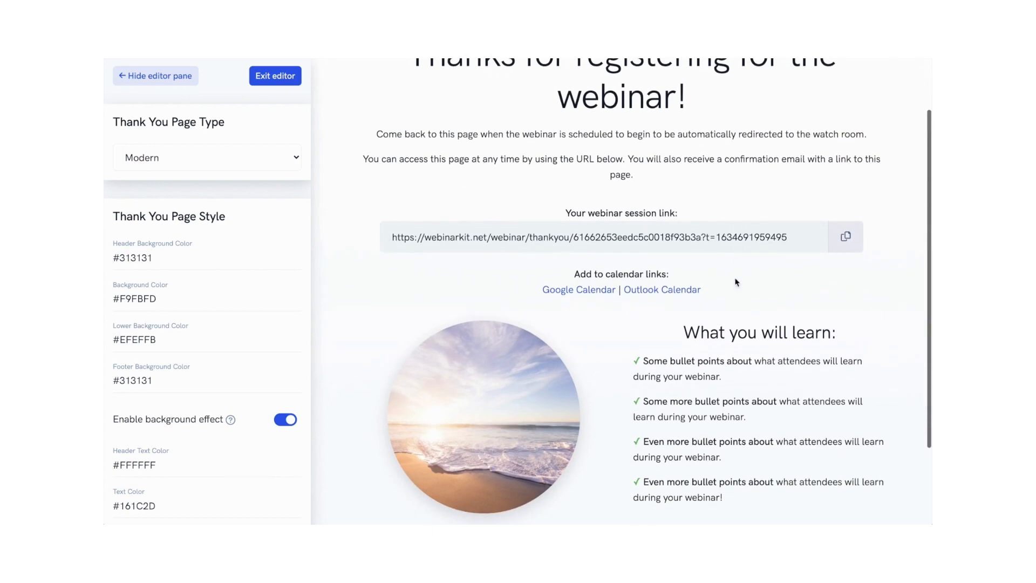
pyautogui.click(257, 158)
pyautogui.click(238, 168)
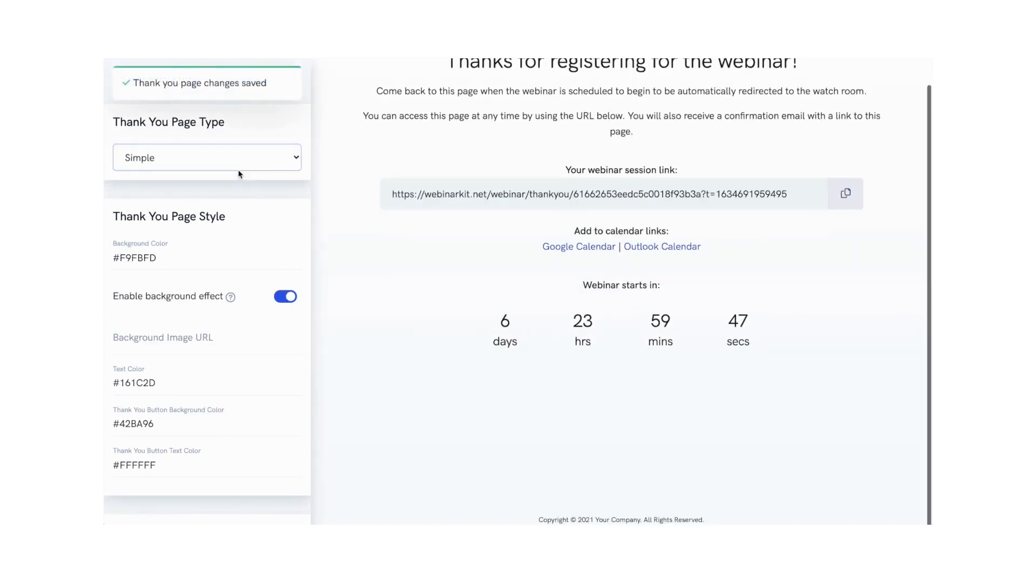
# Step: Switch the thank you page type back to Modern and exit the editor
pyautogui.scroll(1, 441, 206)
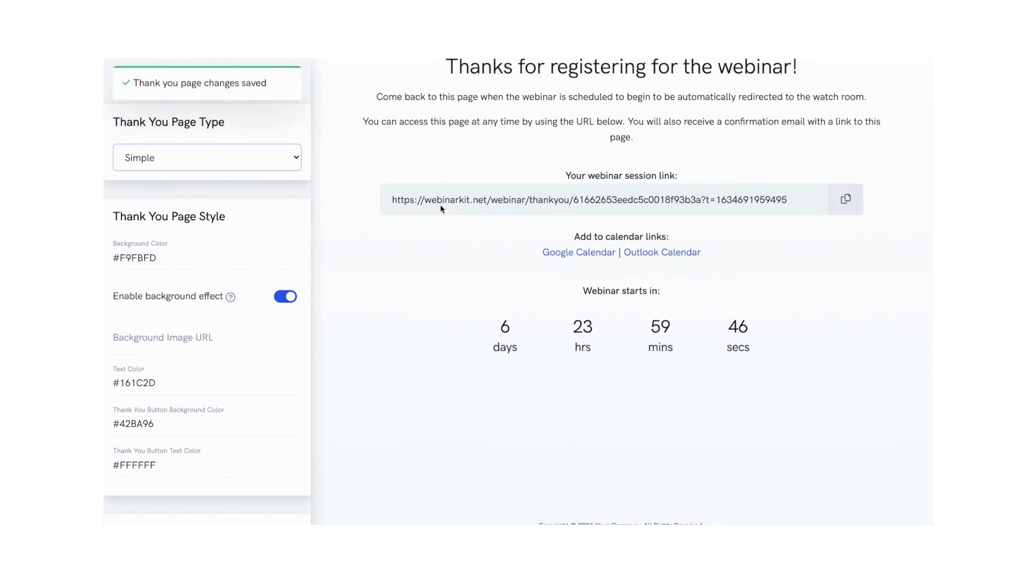
pyautogui.click(234, 160)
pyautogui.click(204, 146)
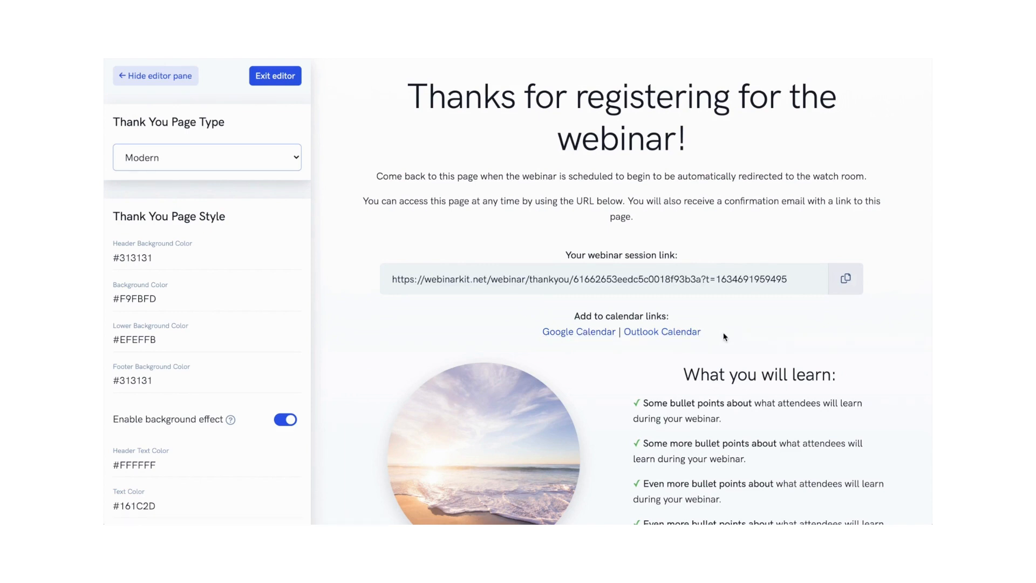
pyautogui.scroll(-3, 725, 336)
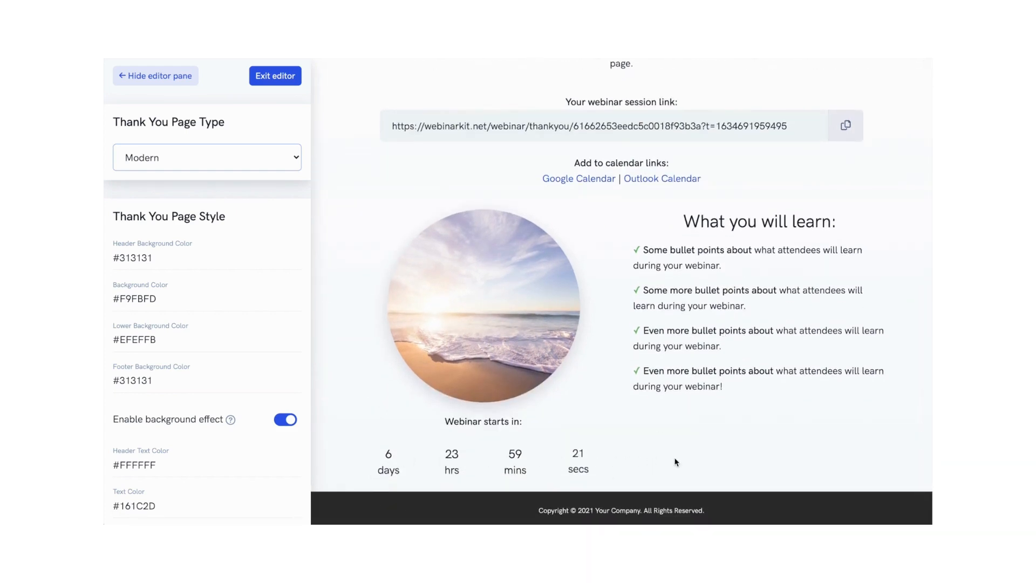
pyautogui.scroll(4, 792, 421)
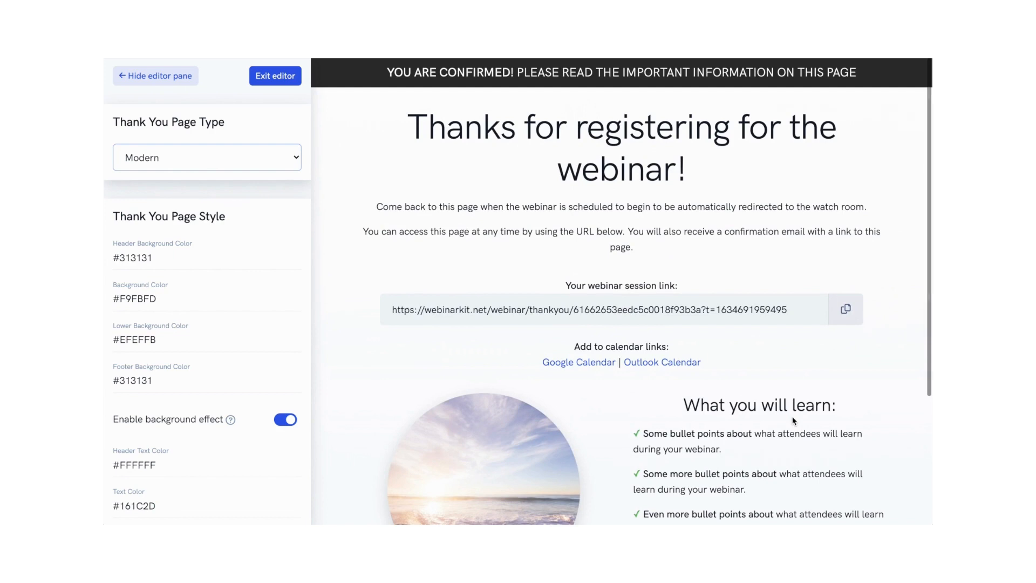
pyautogui.click(272, 80)
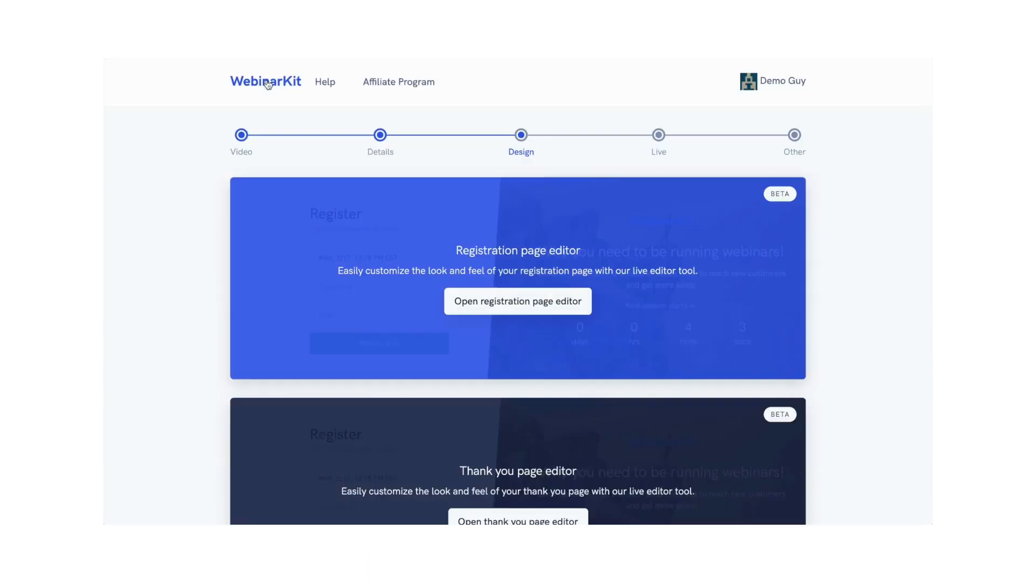
# Step: Continue from the Design step to the Live settings
pyautogui.scroll(-4, 720, 161)
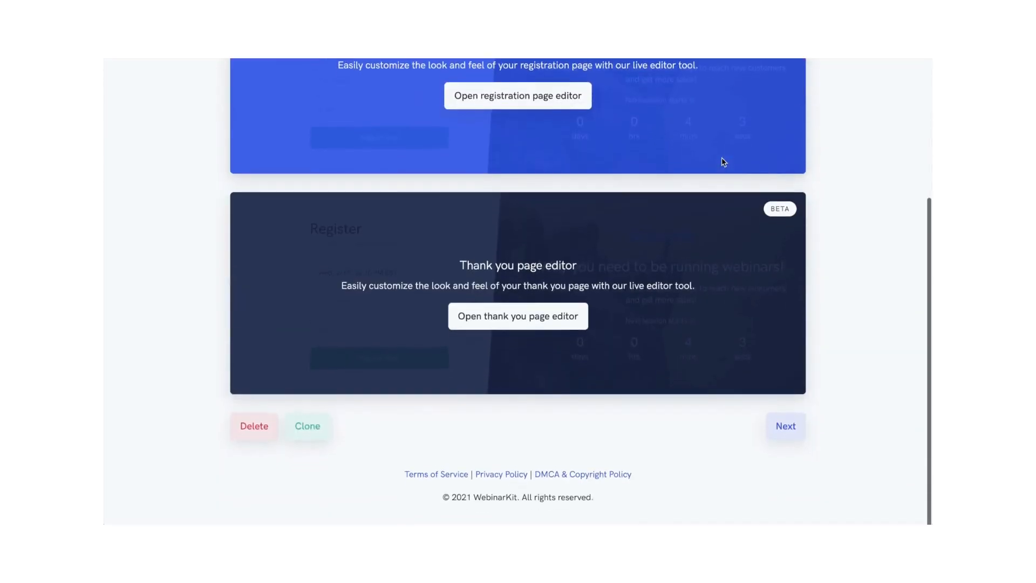
pyautogui.click(786, 426)
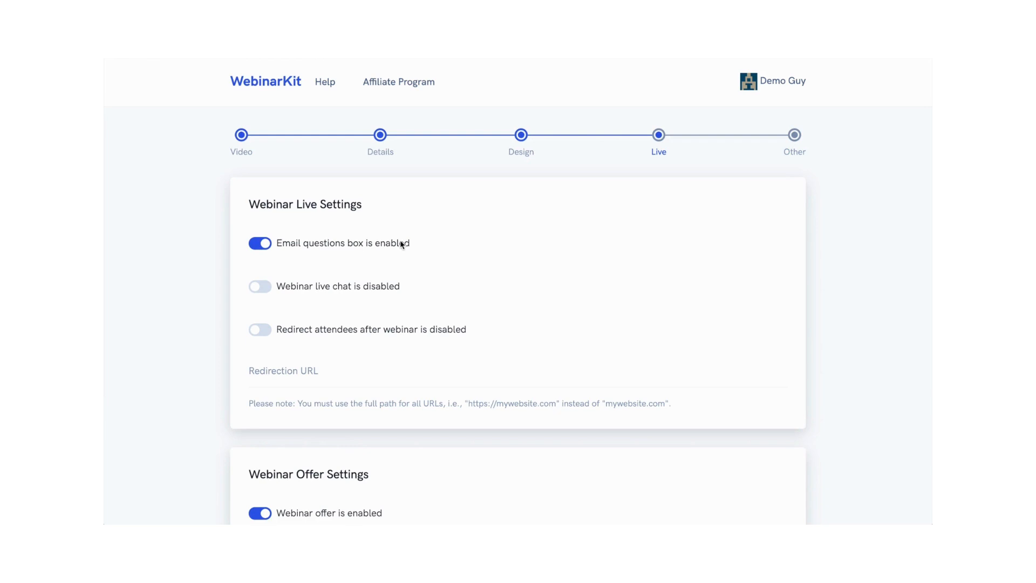
# Step: Disable the email questions box and enable webinar live chat
pyautogui.click(257, 243)
pyautogui.click(260, 287)
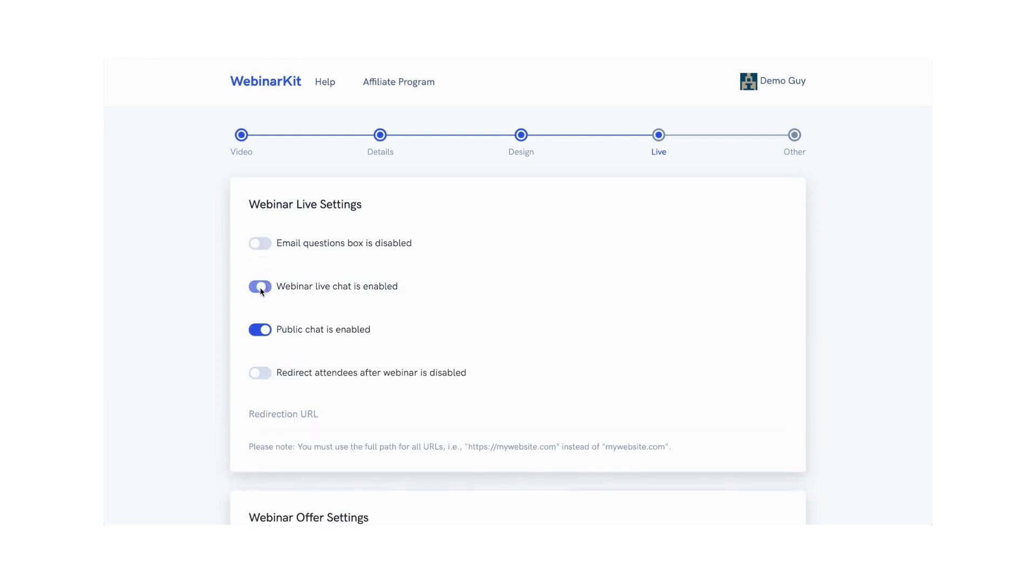
# Step: Enable redirecting attendees after the webinar
pyautogui.click(260, 331)
pyautogui.click(259, 331)
pyautogui.scroll(-2, 458, 340)
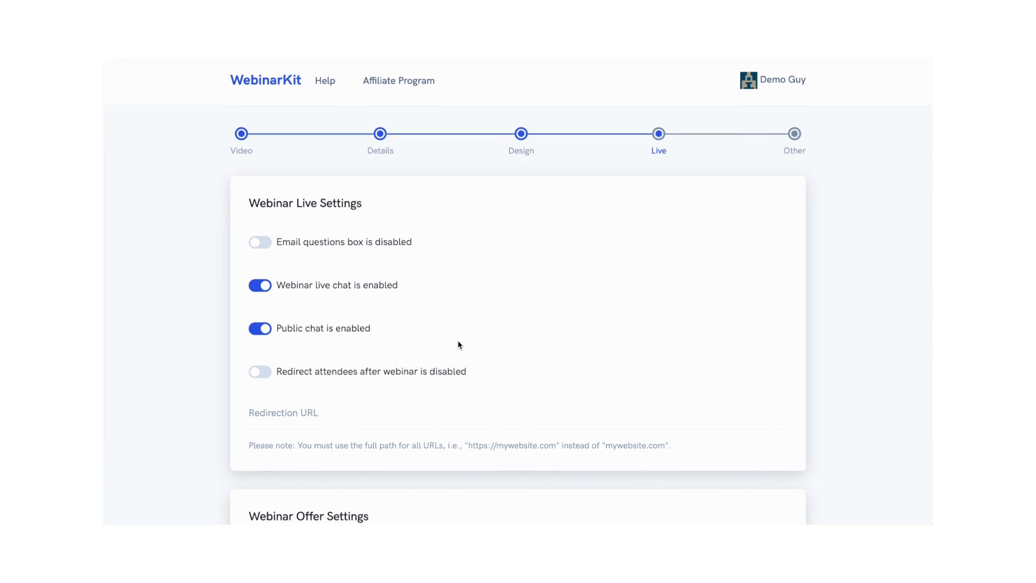
pyautogui.click(262, 304)
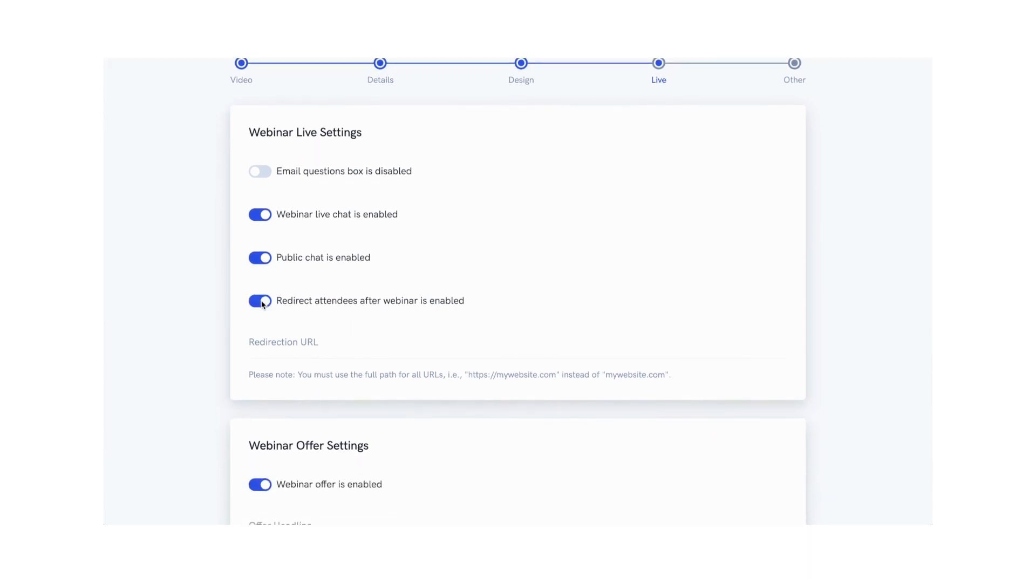
# Step: Copy the Spanish translation 'Hacer una pregunta' from Google Translate and paste it as the Ask A Question label
pyautogui.scroll(-6, 561, 287)
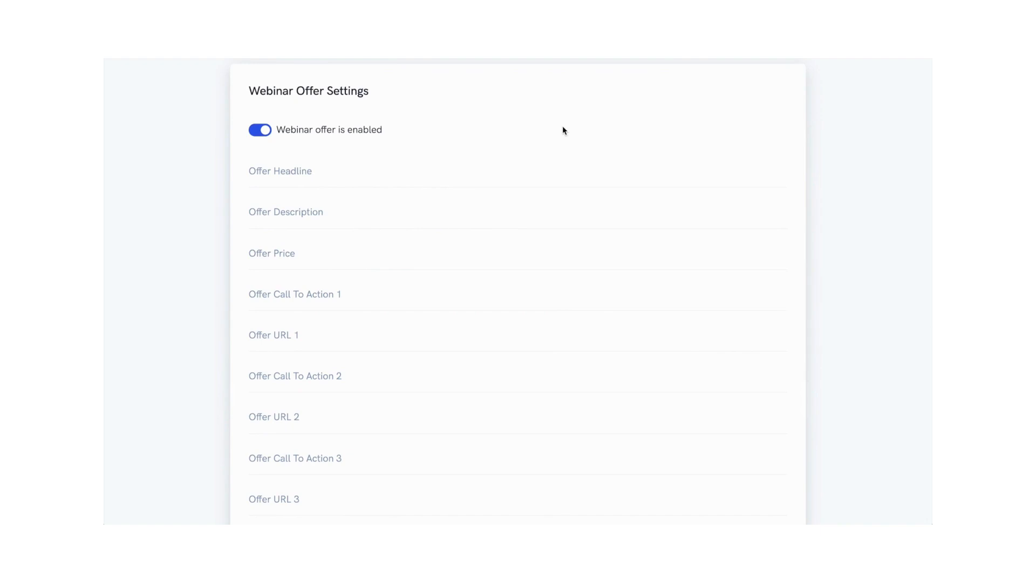
pyautogui.scroll(-6, 563, 127)
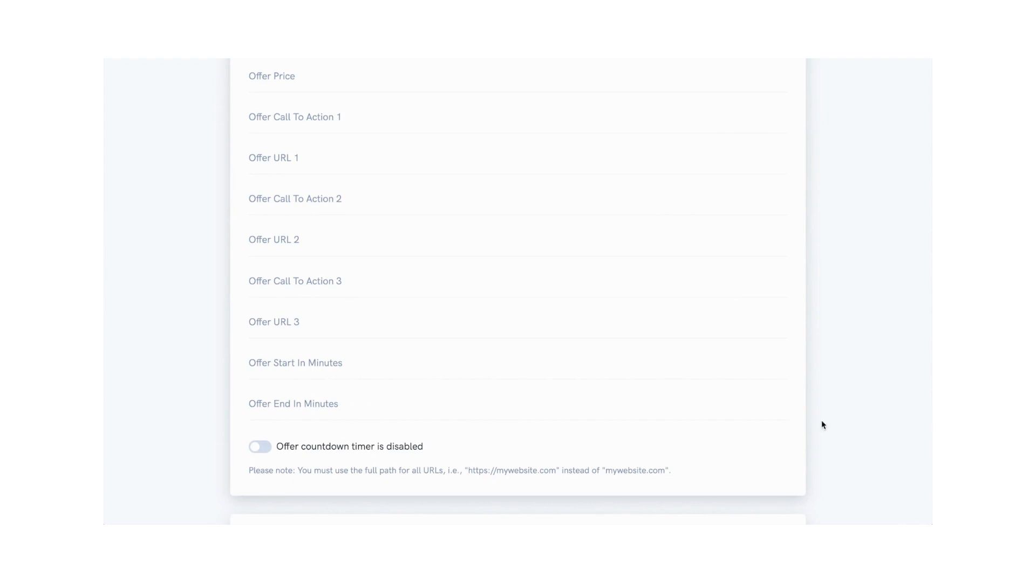
pyautogui.scroll(-8, 821, 420)
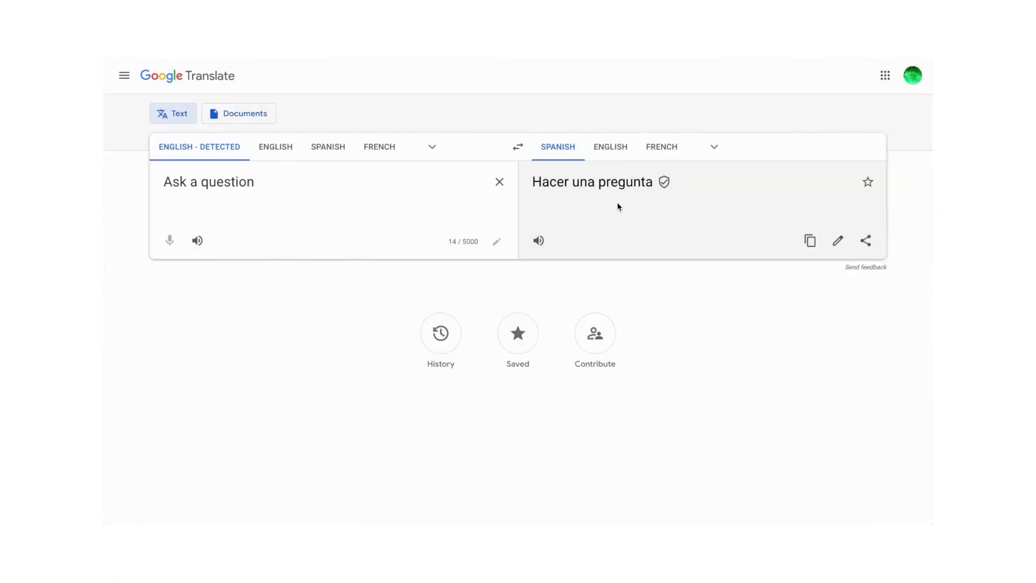
pyautogui.click(809, 240)
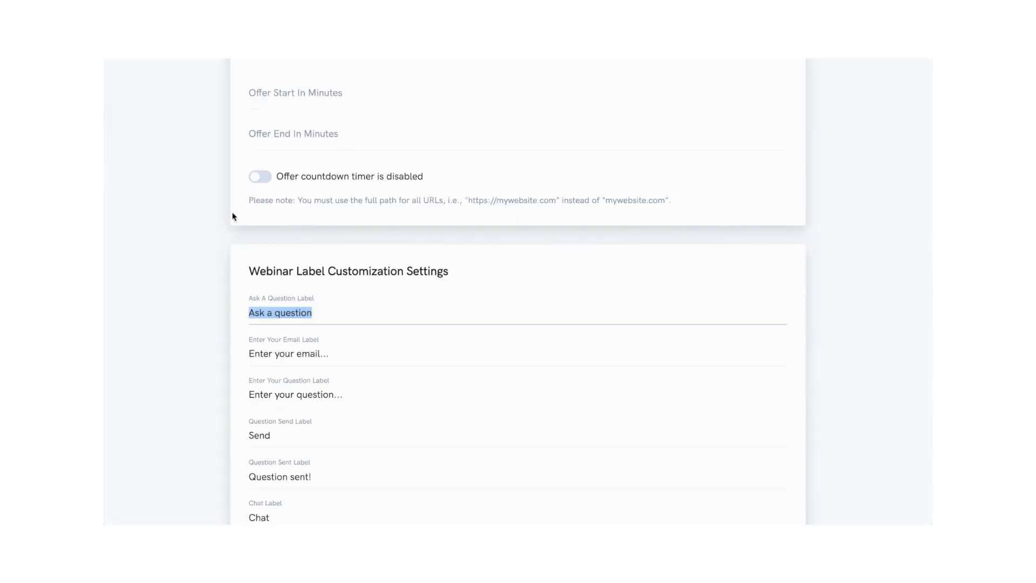
pyautogui.hotkey('ctrl', 'v')
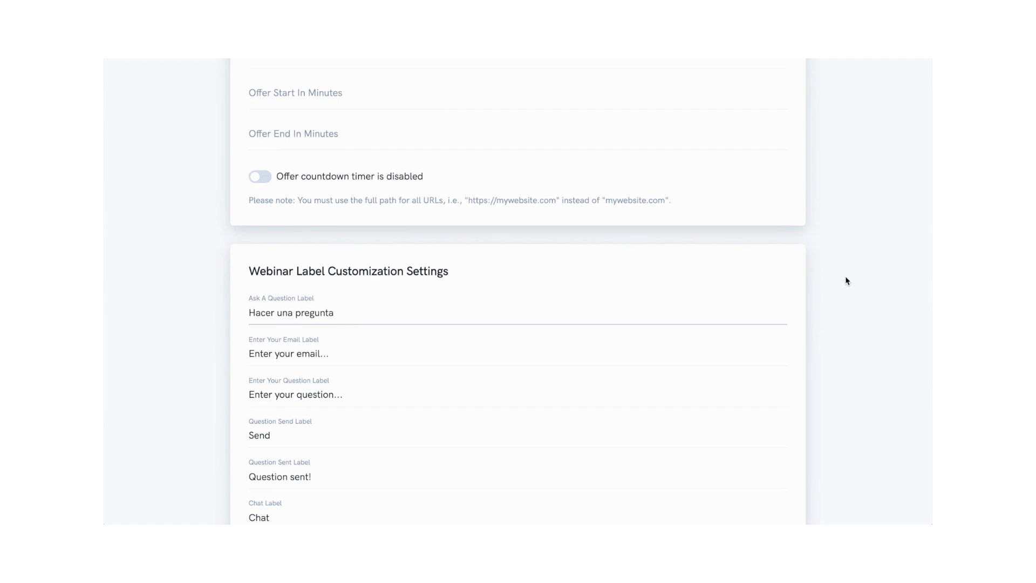
# Step: Continue to the Other settings step
pyautogui.scroll(-5, 846, 277)
pyautogui.scroll(-3, 844, 276)
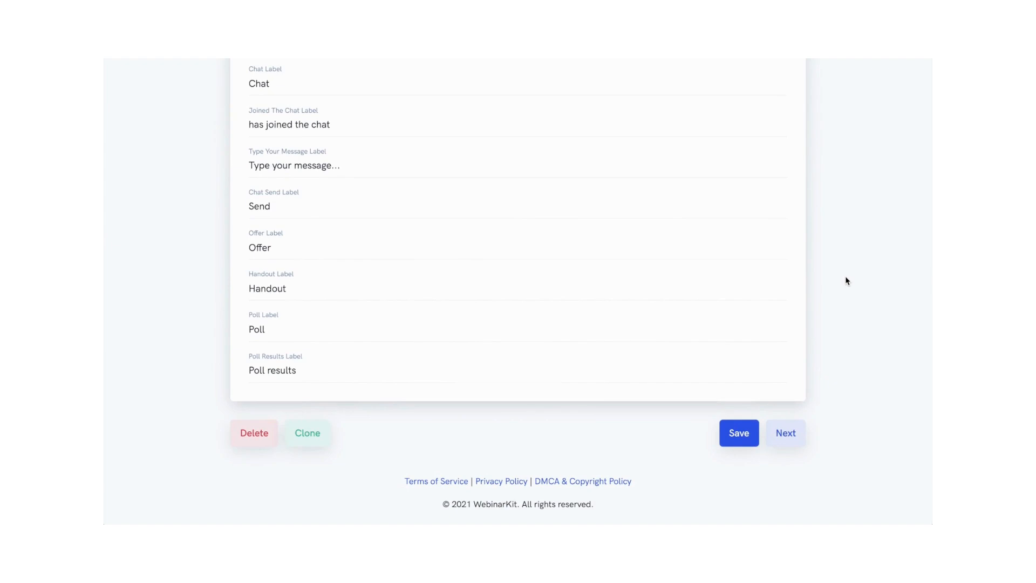
pyautogui.click(787, 441)
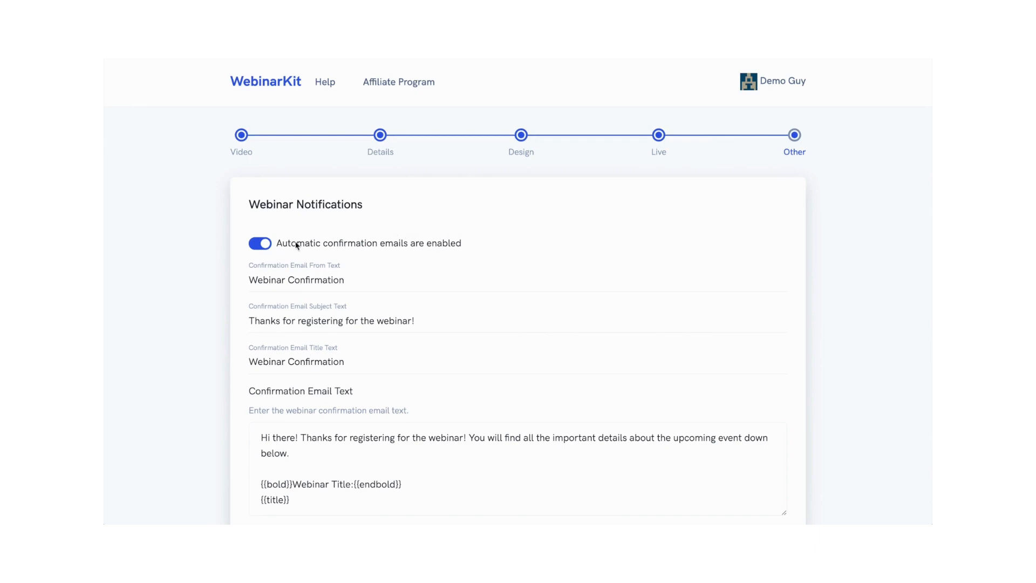
# Step: Review the confirmation and reminder notification email settings
pyautogui.click(260, 246)
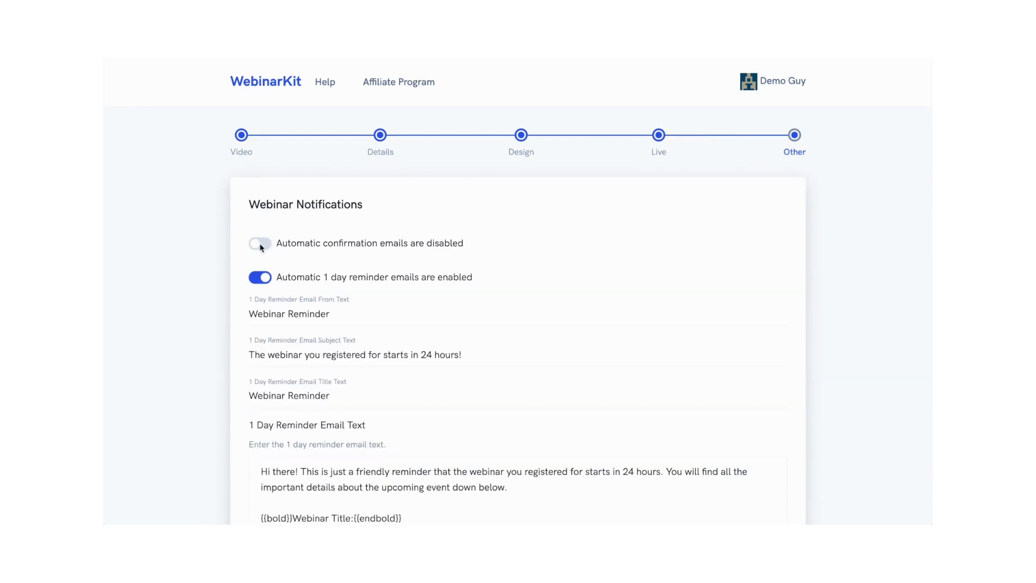
pyautogui.click(260, 246)
pyautogui.scroll(-1, 398, 241)
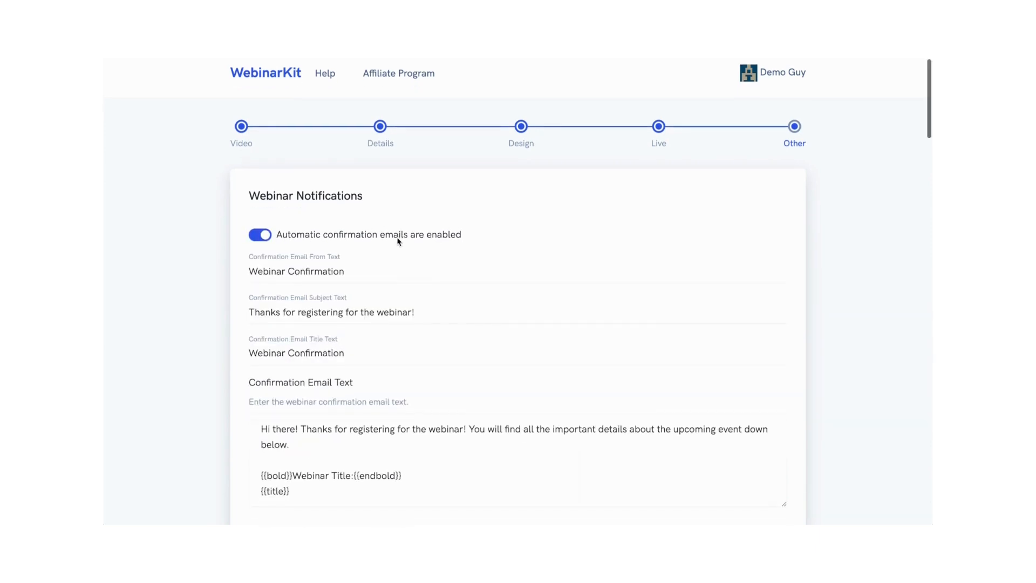
pyautogui.scroll(-5, 398, 241)
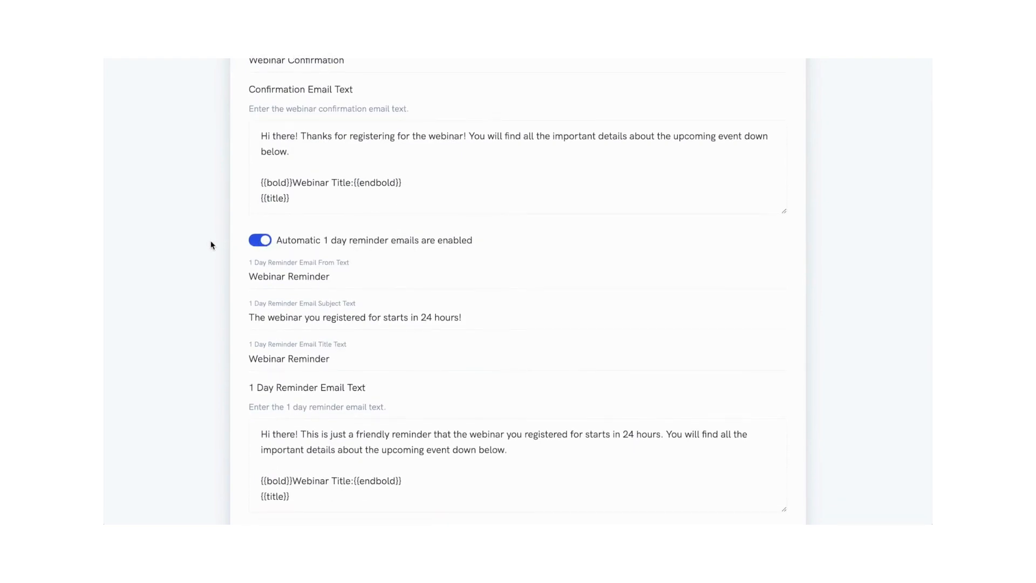
pyautogui.scroll(-6, 210, 243)
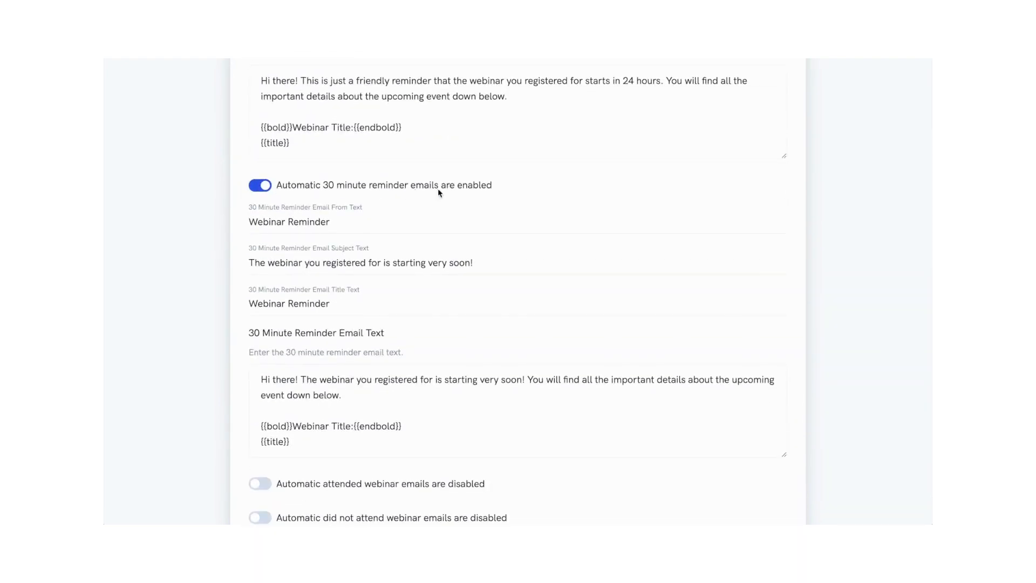
pyautogui.scroll(10, 180, 202)
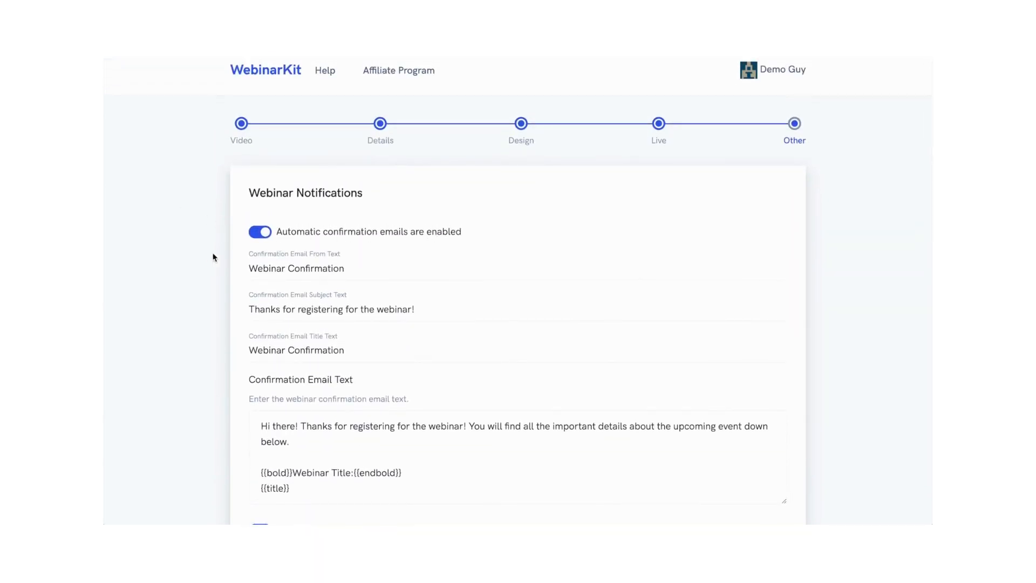
pyautogui.scroll(-7, 210, 256)
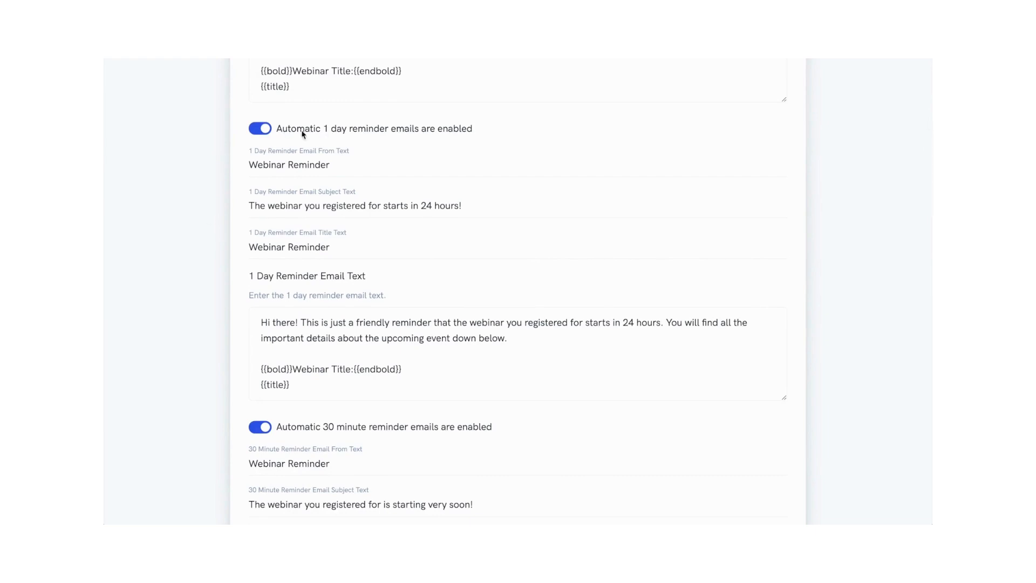
pyautogui.scroll(-4, 215, 155)
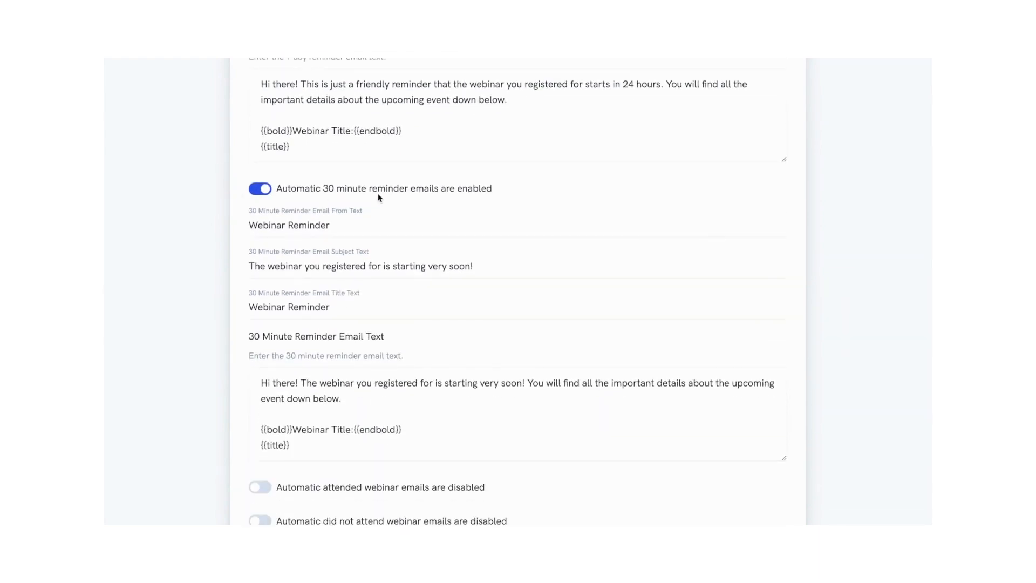
pyautogui.scroll(-4, 185, 233)
pyautogui.scroll(-3, 185, 233)
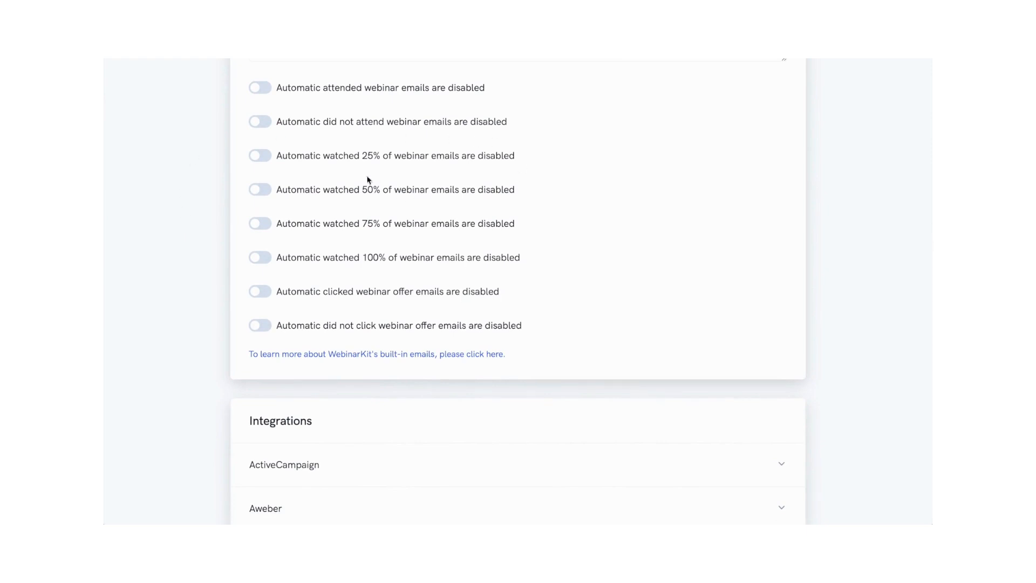
pyautogui.click(260, 88)
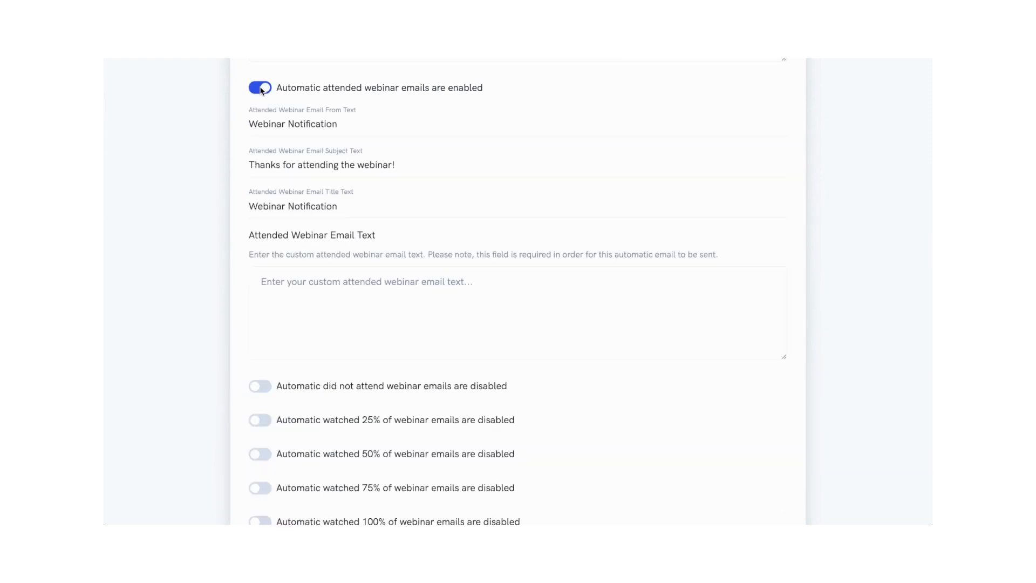
pyautogui.click(260, 88)
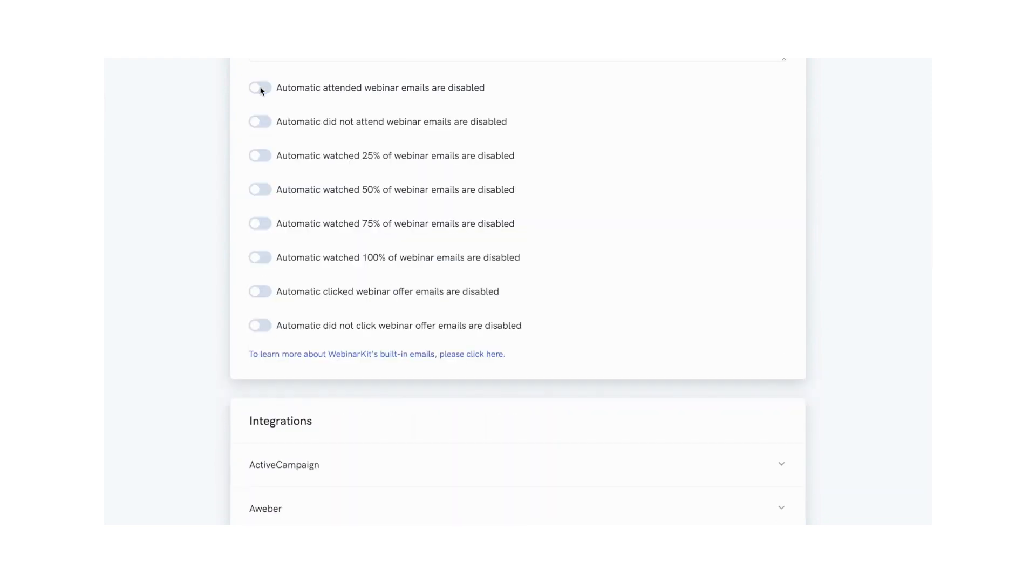
pyautogui.click(259, 124)
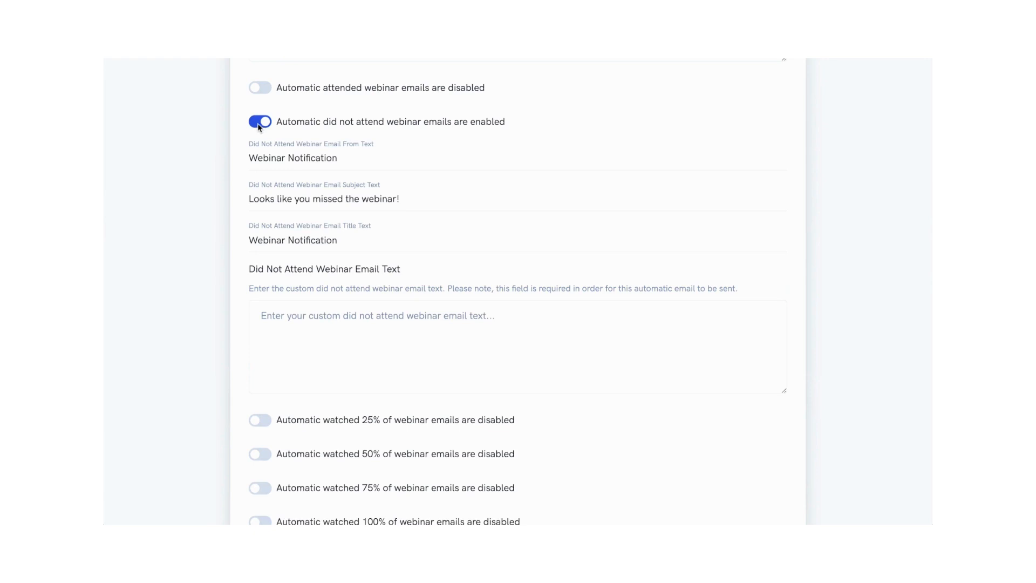
pyautogui.click(260, 124)
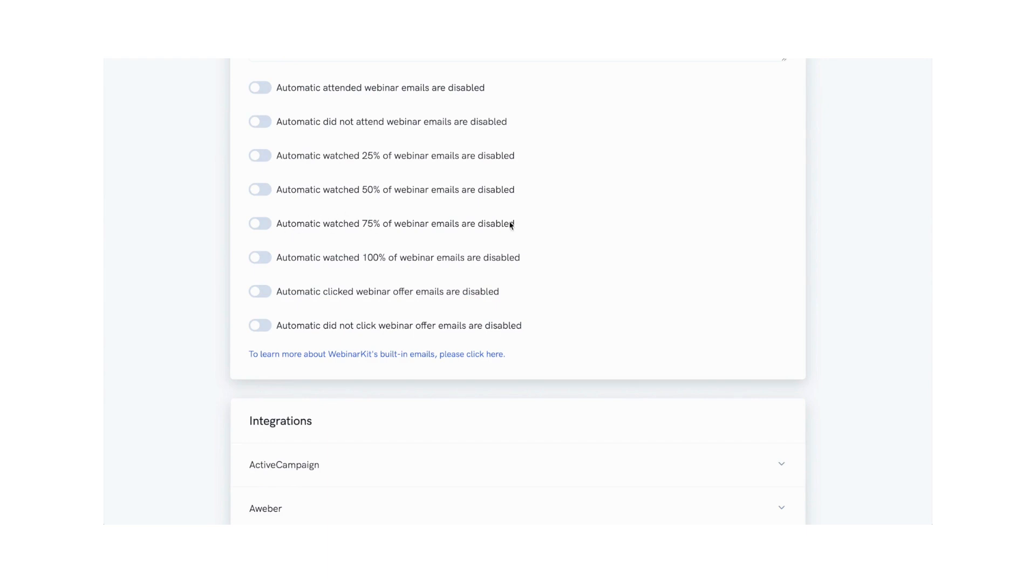
# Step: Review the integrations list and webinar script fields, then complete the webinar setup
pyautogui.scroll(-2, 432, 260)
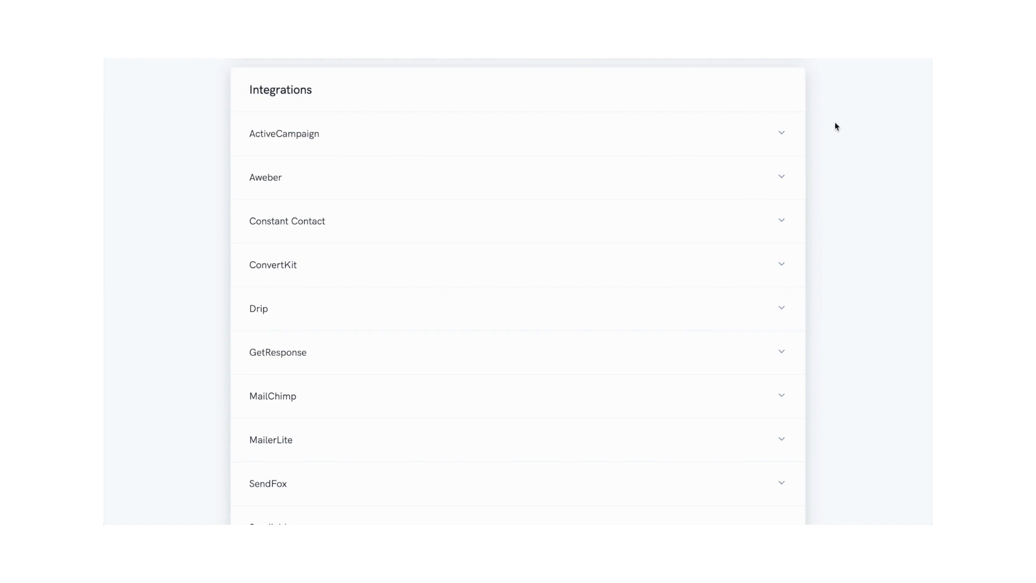
pyautogui.scroll(-2, 841, 127)
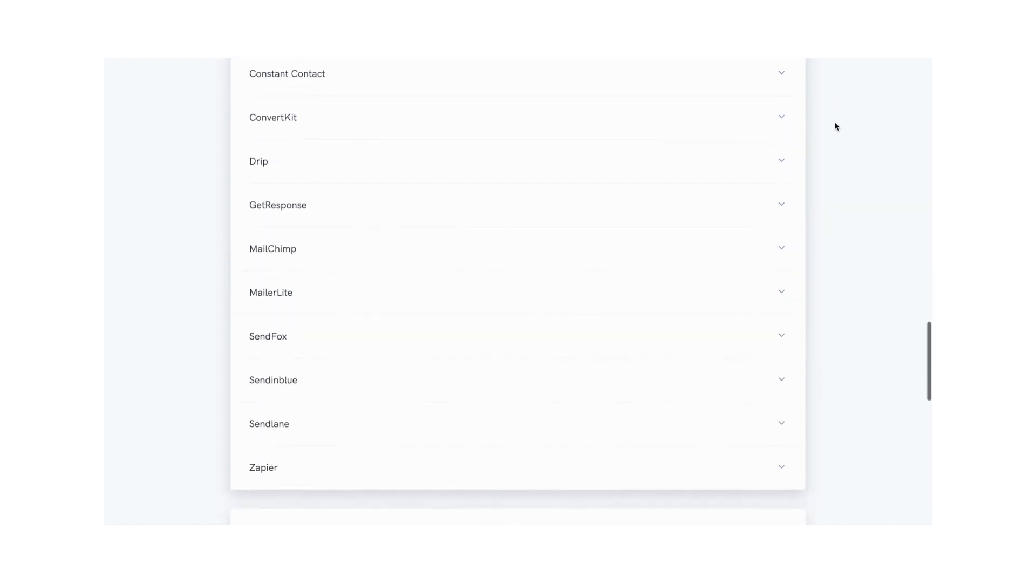
pyautogui.scroll(2, 835, 126)
pyautogui.scroll(1, 836, 127)
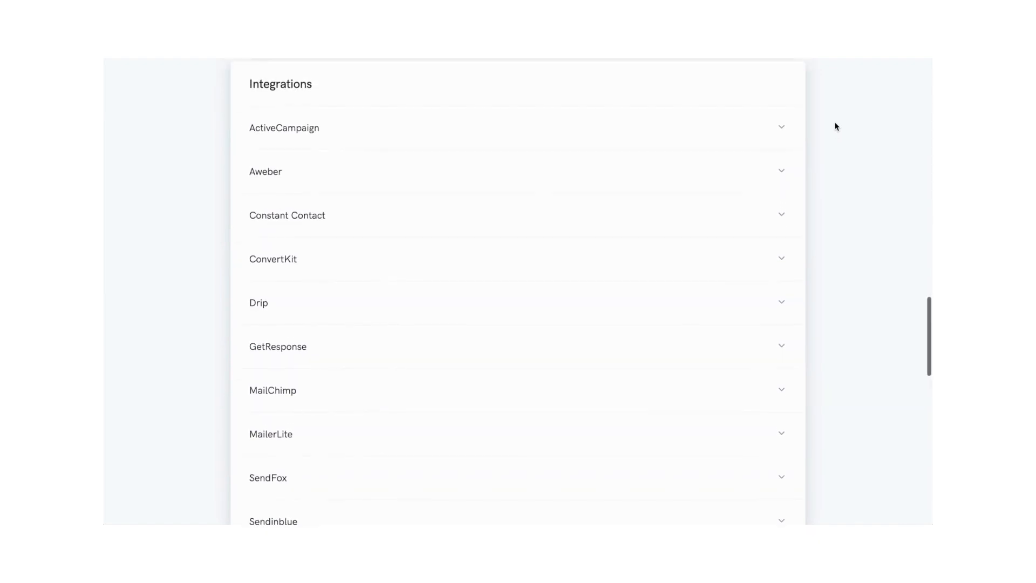
pyautogui.scroll(-3, 835, 126)
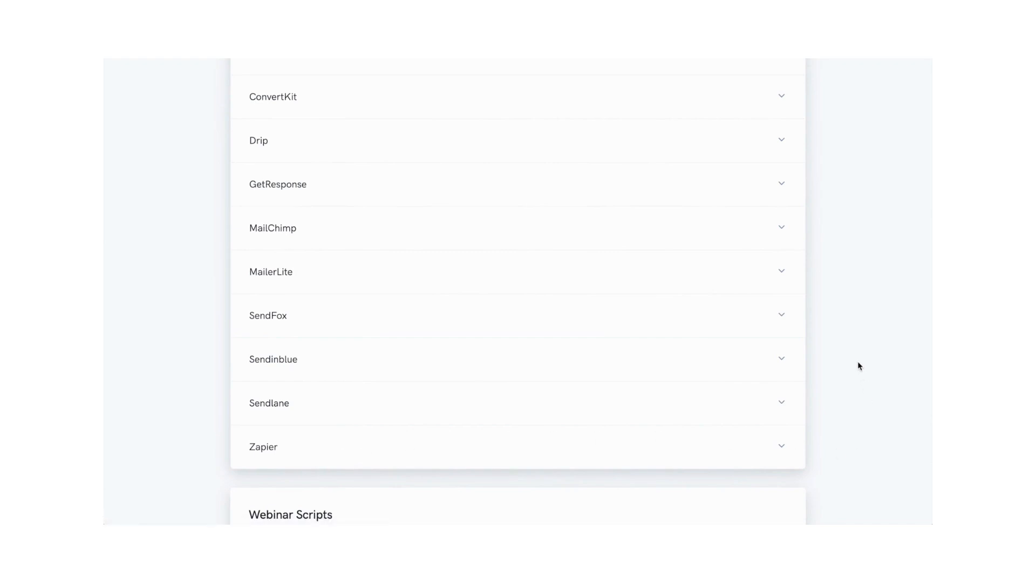
pyautogui.scroll(-6, 857, 366)
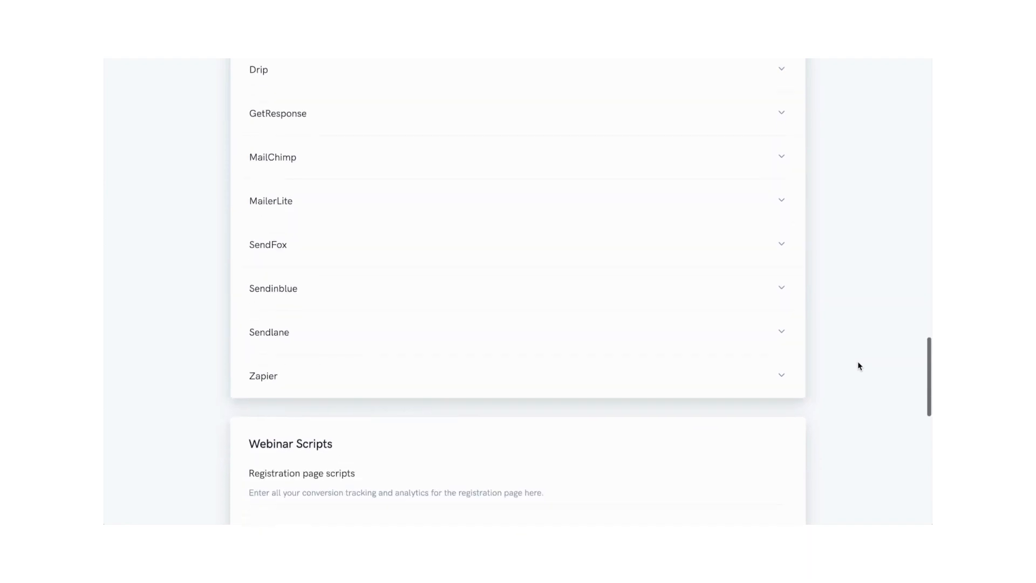
pyautogui.scroll(-2, 858, 366)
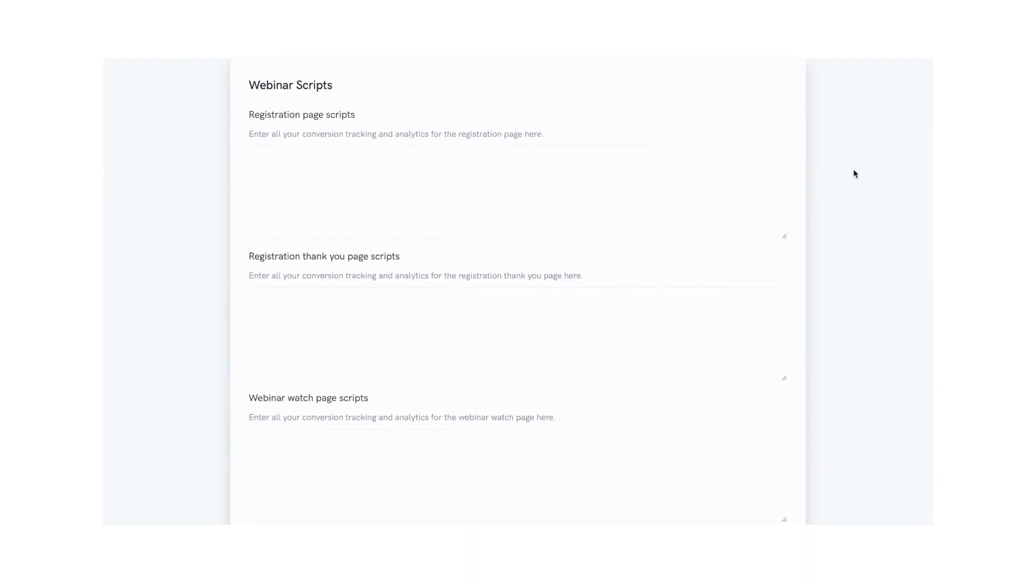
pyautogui.scroll(-5, 854, 173)
pyautogui.scroll(-1, 854, 172)
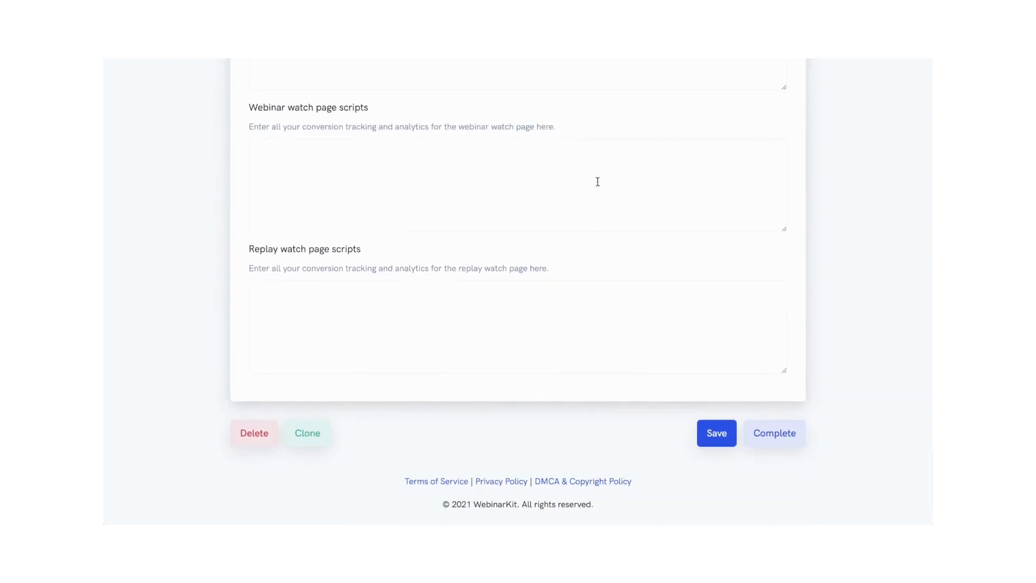
pyautogui.click(775, 432)
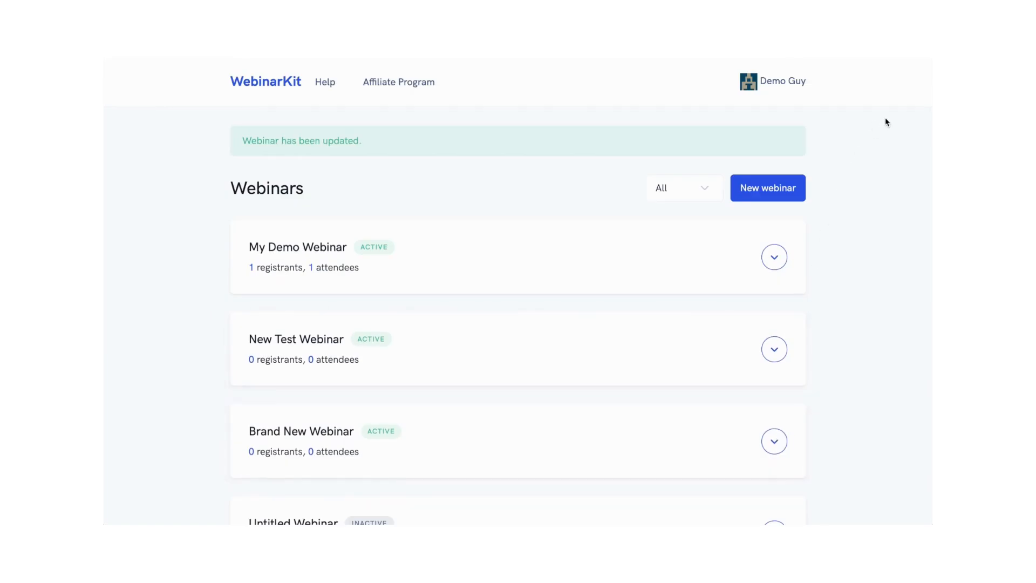